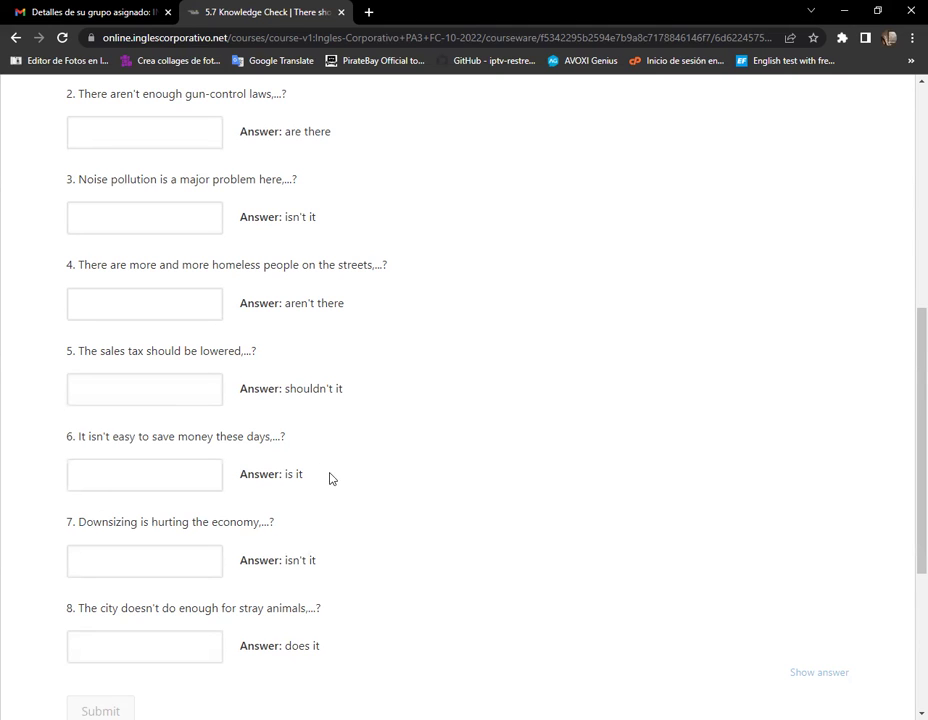
- Review the displayed tag-question answers of the 5.7 Knowledge Check and open the 5.10 Reading exercise
scroll(390, 451, "down", 3)
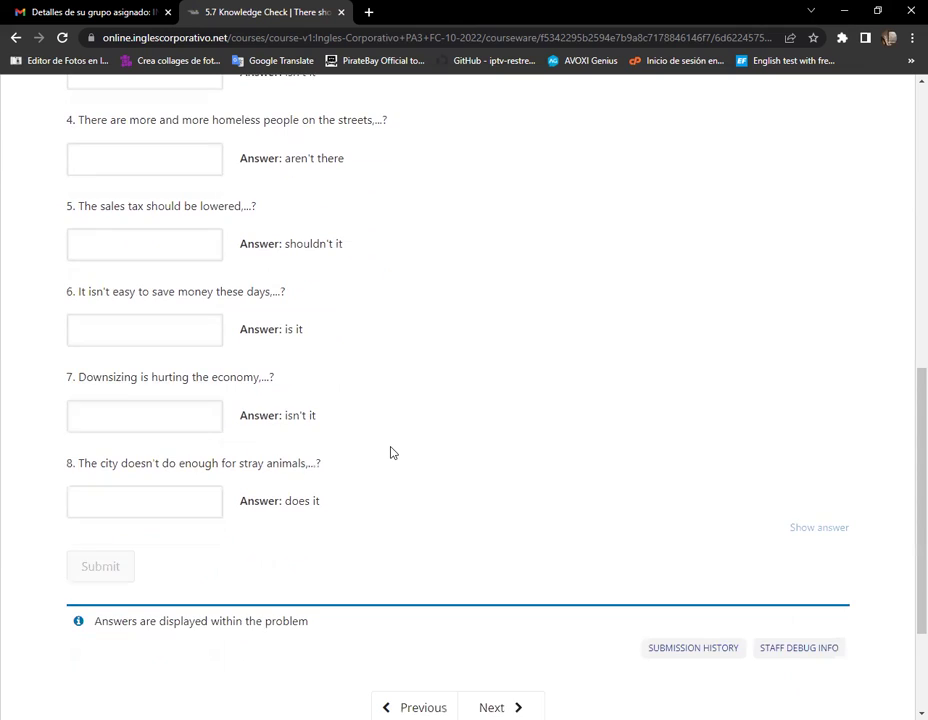
scroll(391, 452, "up", 3)
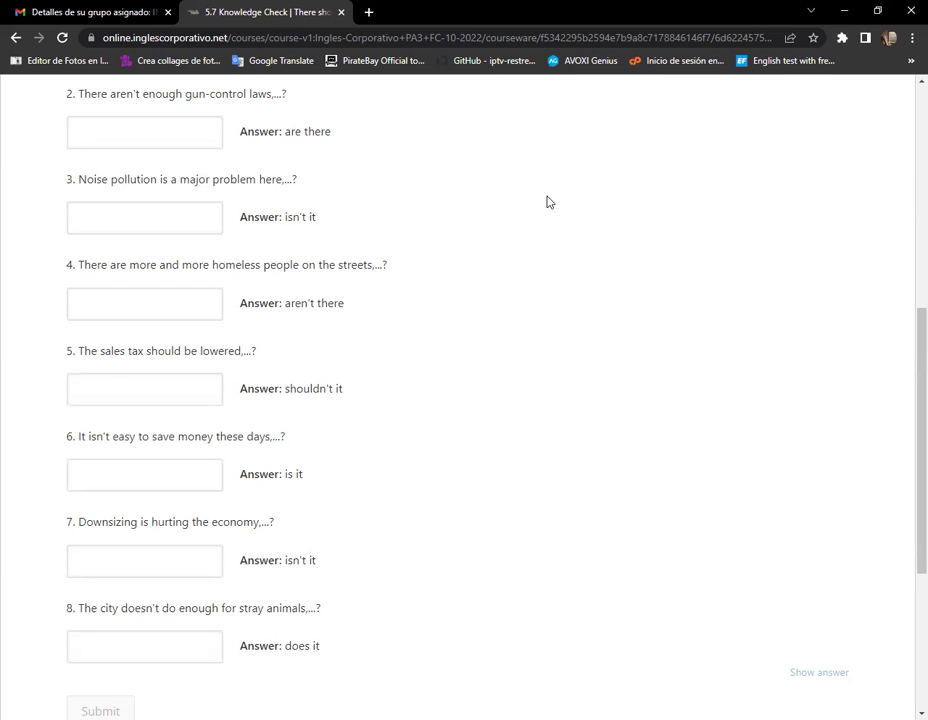
scroll(547, 202, "up", 5)
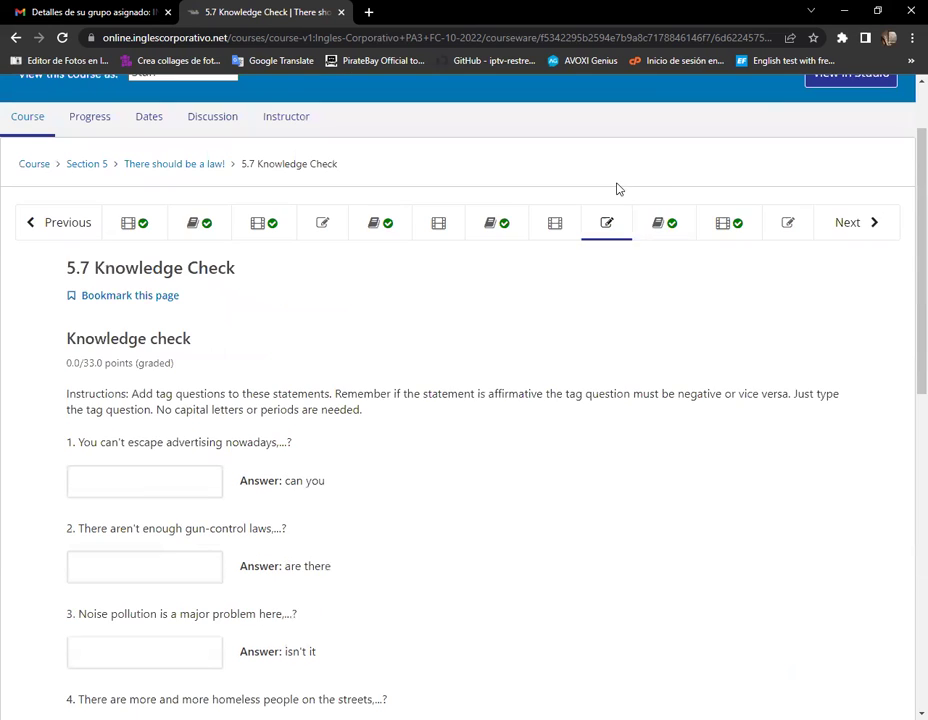
left_click(789, 225)
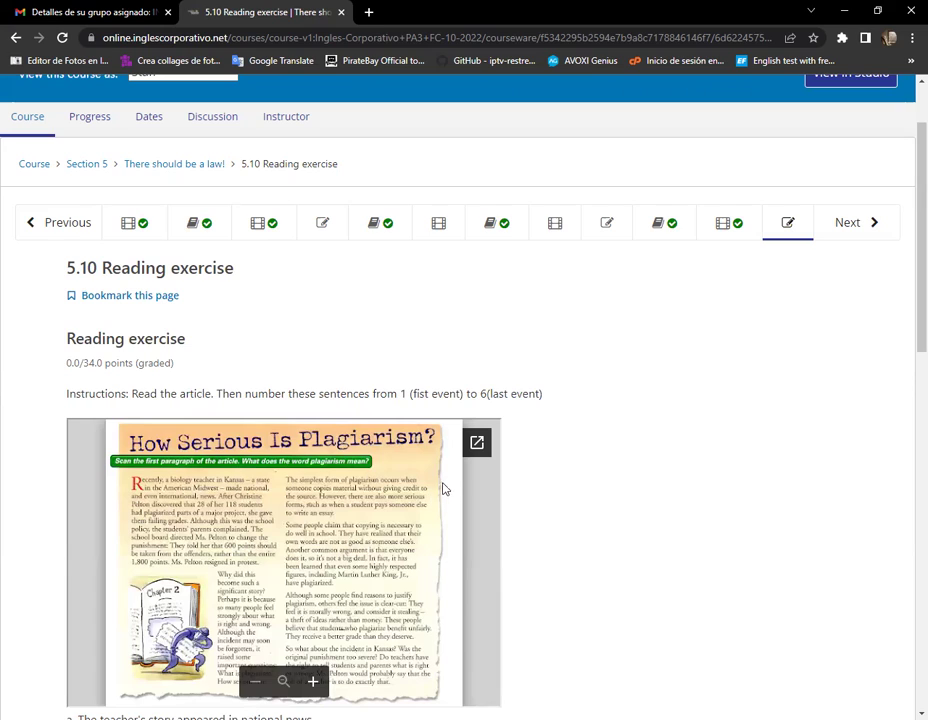
- Advance to the Final Exam and open its D: Reading section at the article and first question
left_click(845, 223)
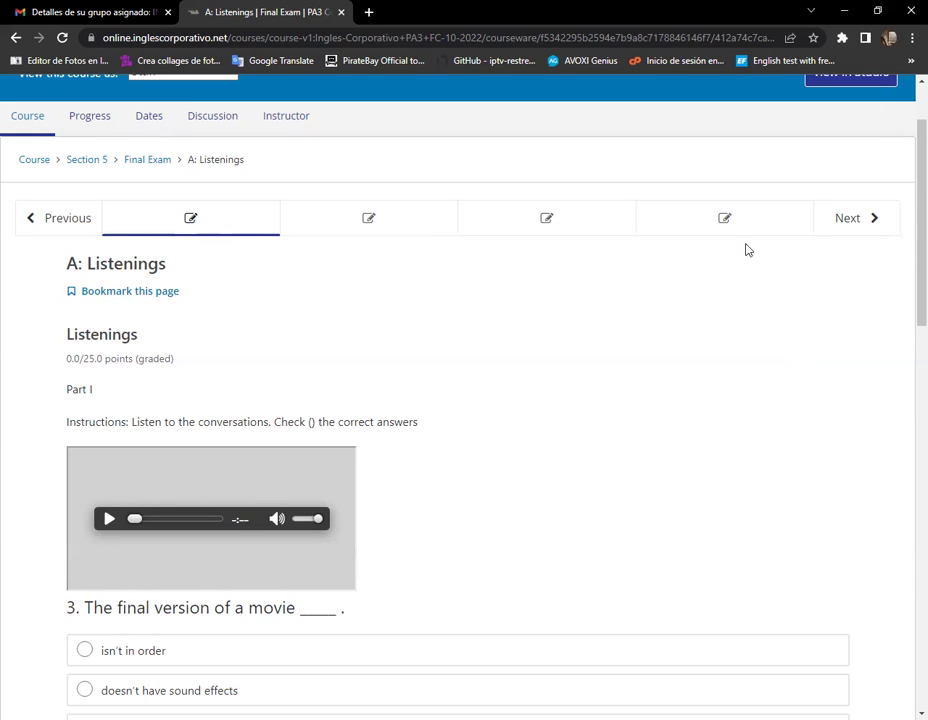
left_click(372, 228)
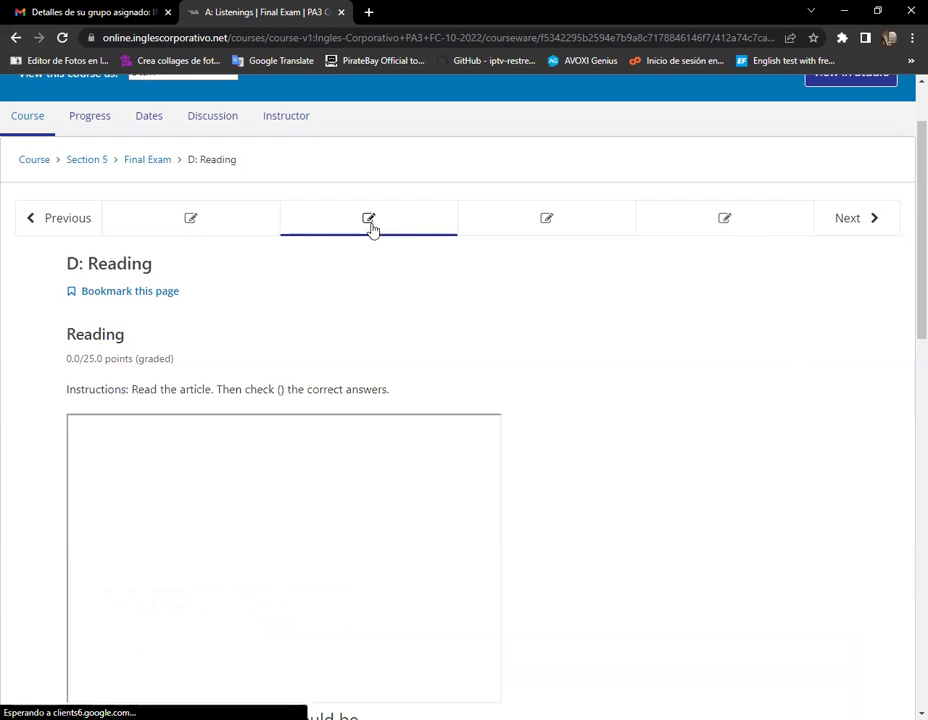
scroll(435, 373, "down", 1)
scroll(435, 373, "down", 1)
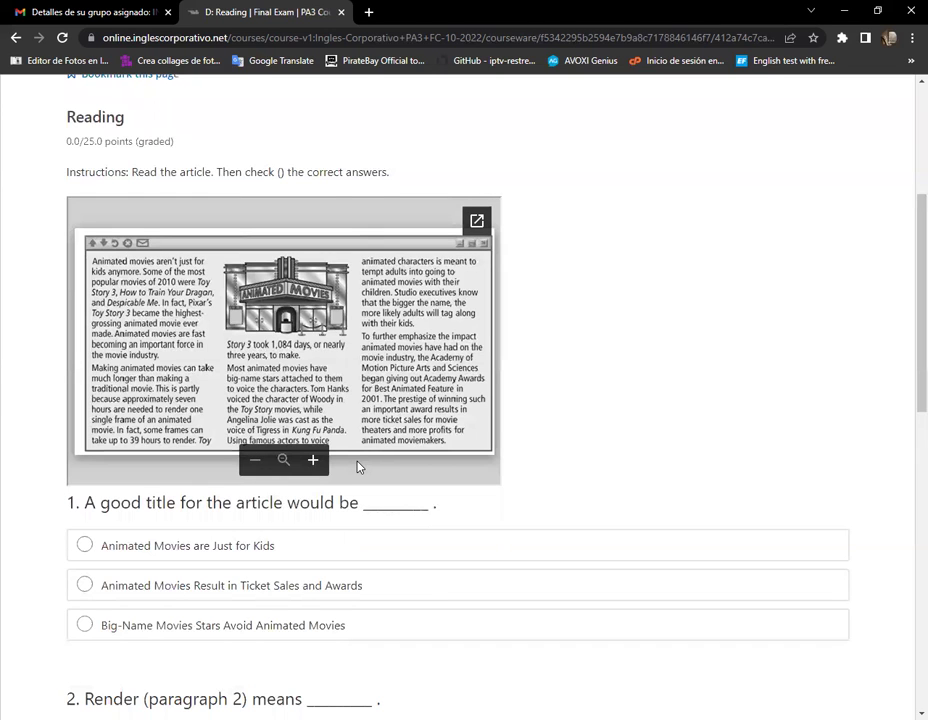
- Open the animated movies article at full size to read it, and close it again
left_click(476, 220)
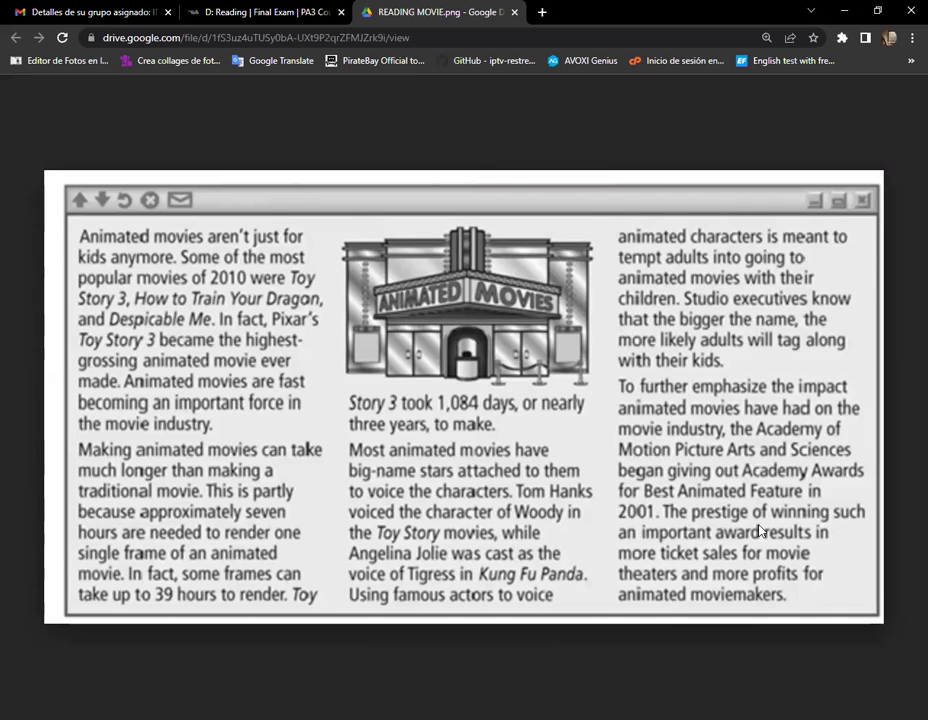
mouse_move(754, 510)
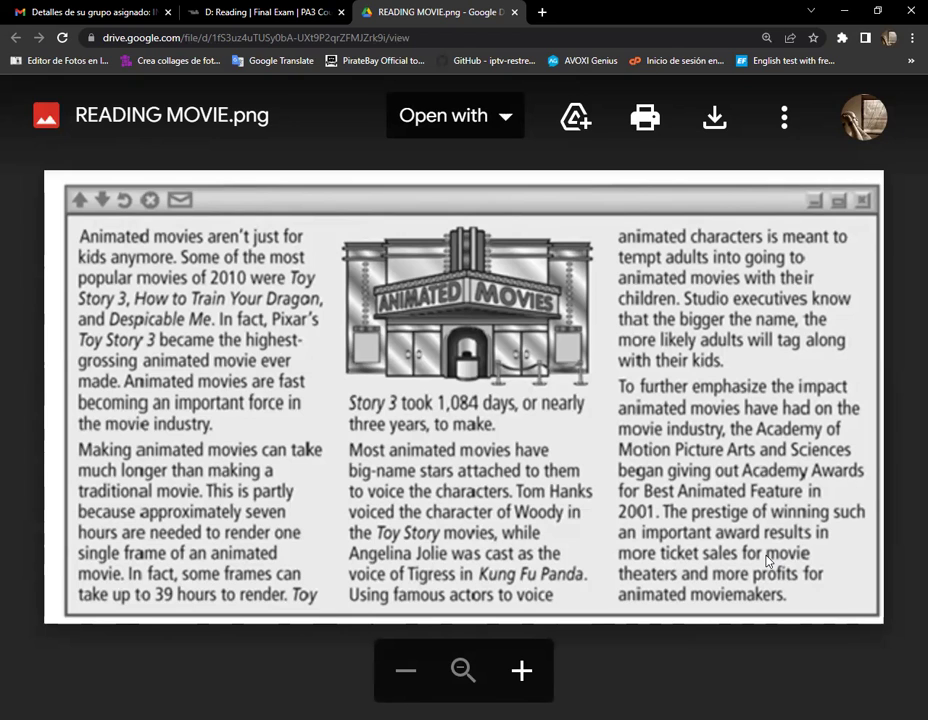
left_click(515, 12)
- Answer Reading question 1 with "Animated Movies Result in Ticket Sales and Awards"
scroll(362, 580, "down", 1)
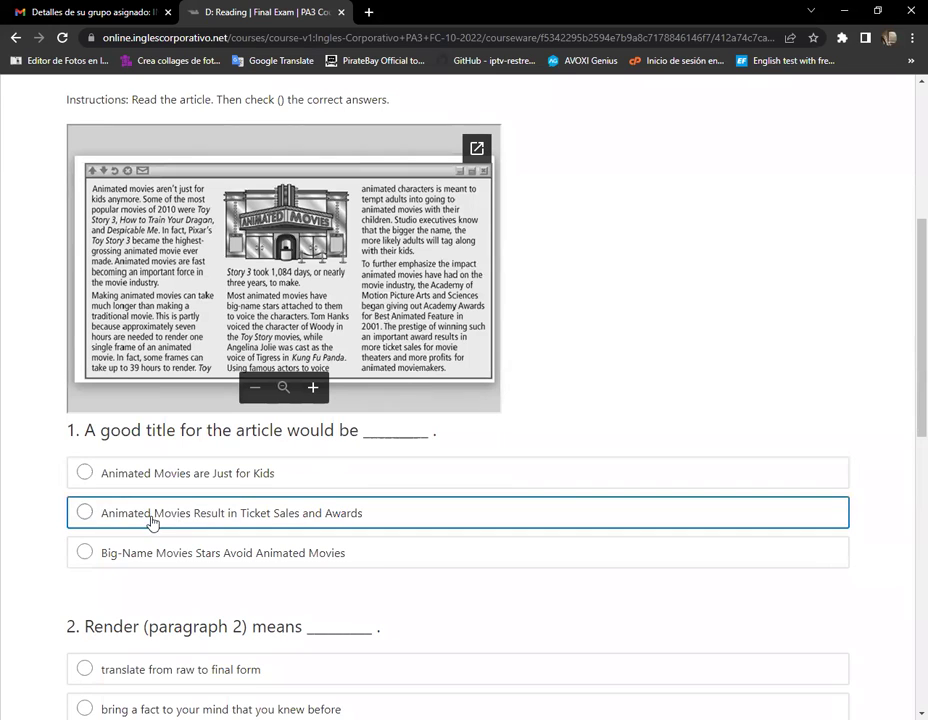
left_click(93, 478)
left_click(86, 518)
left_click(77, 560)
left_click(84, 512)
- Answer question 2 with "translate from raw to final form" and question 3 with "choose actors for parts"
scroll(398, 506, "down", 1)
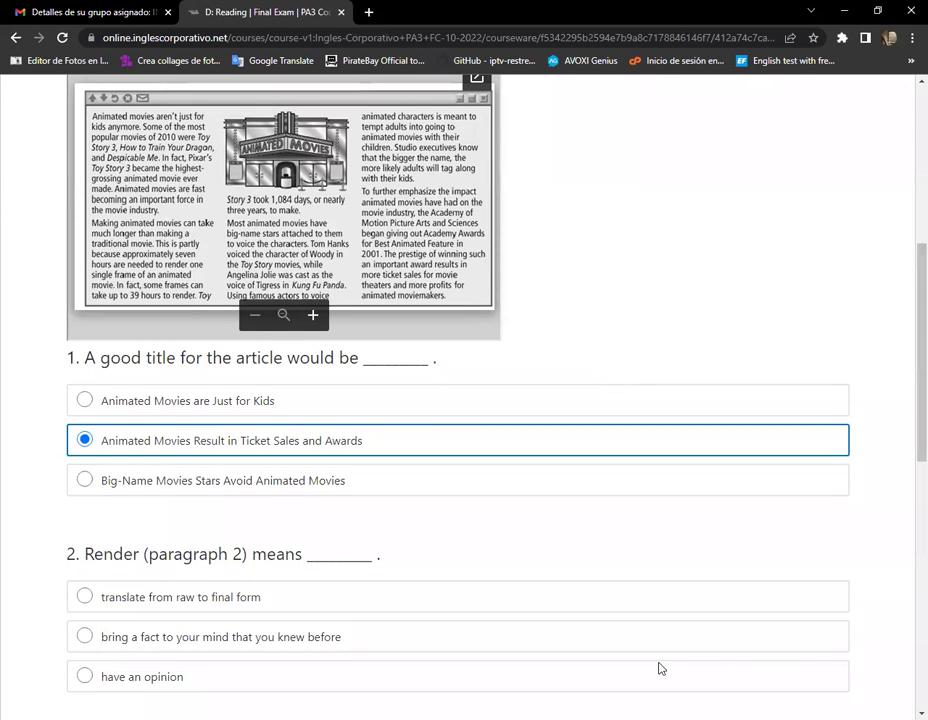
scroll(659, 669, "down", 1)
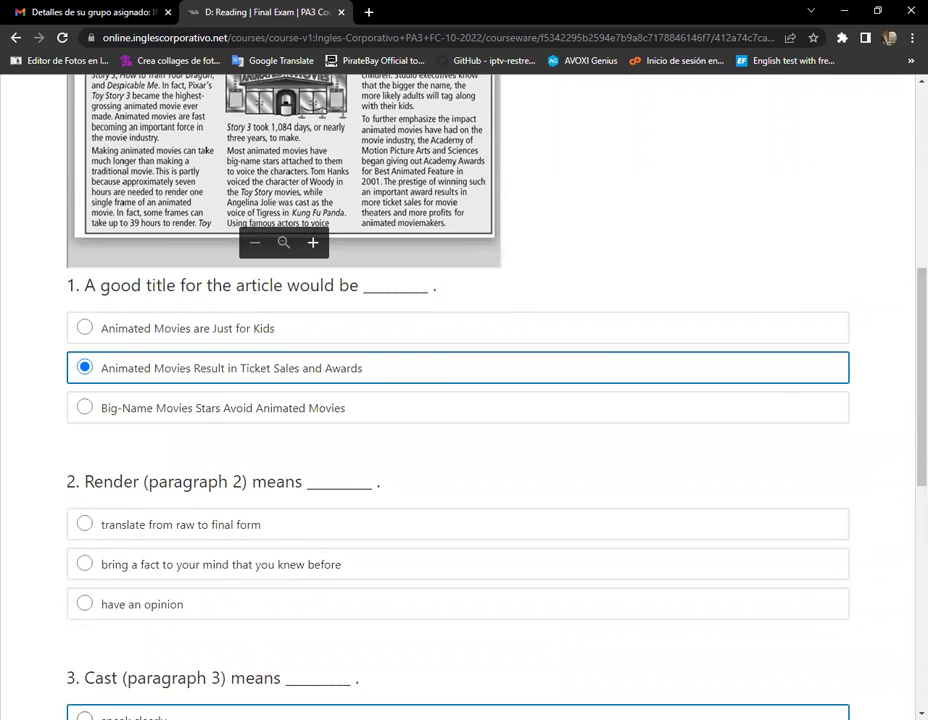
scroll(170, 657, "up", 2)
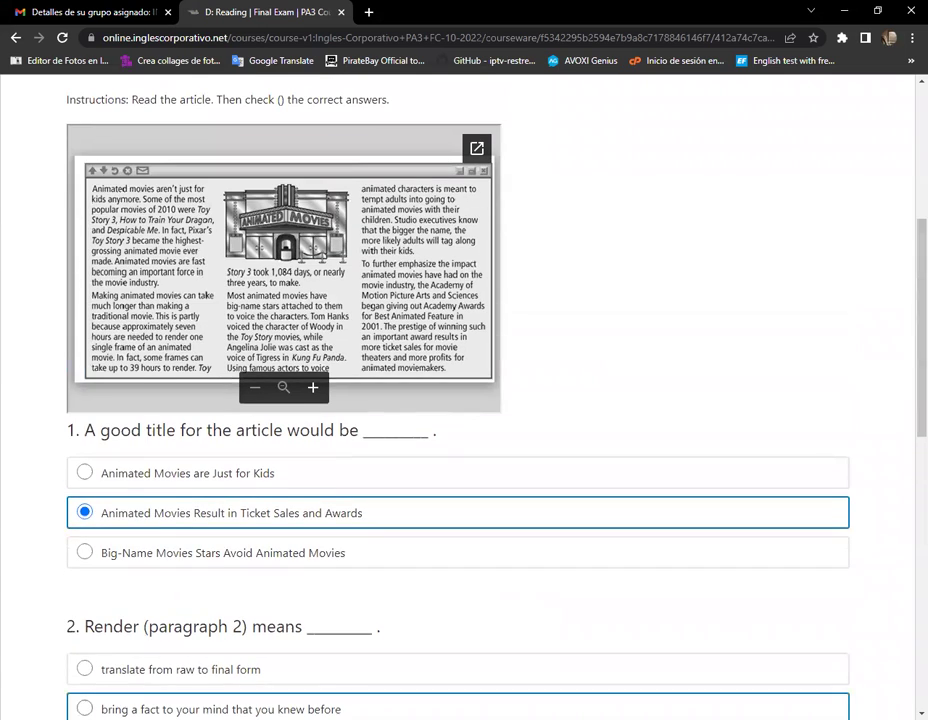
scroll(170, 657, "down", 2)
left_click(84, 524)
scroll(790, 610, "down", 4)
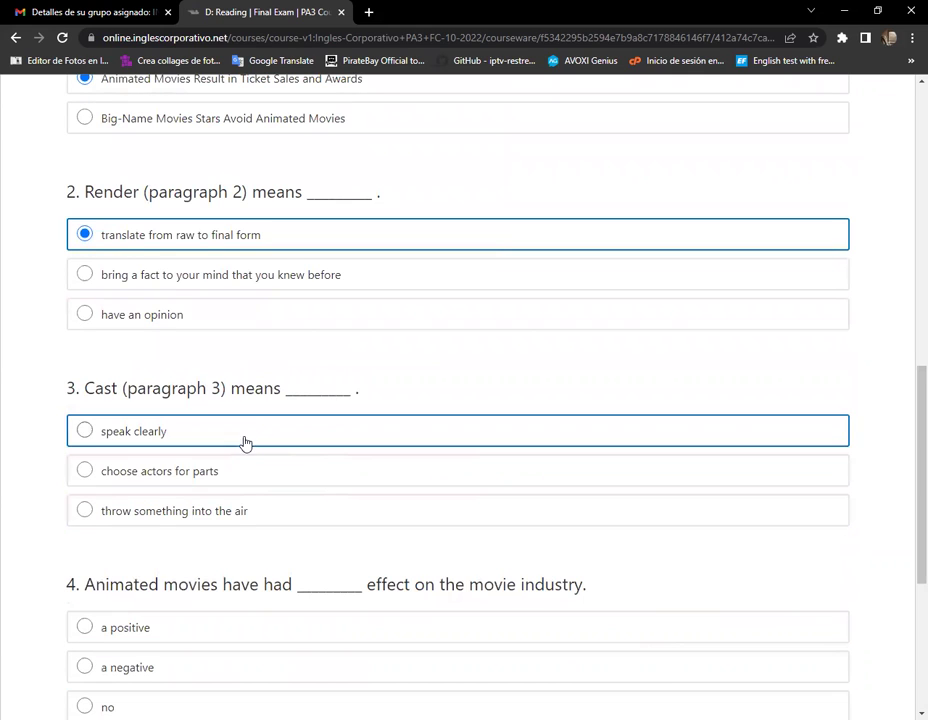
left_click(260, 478)
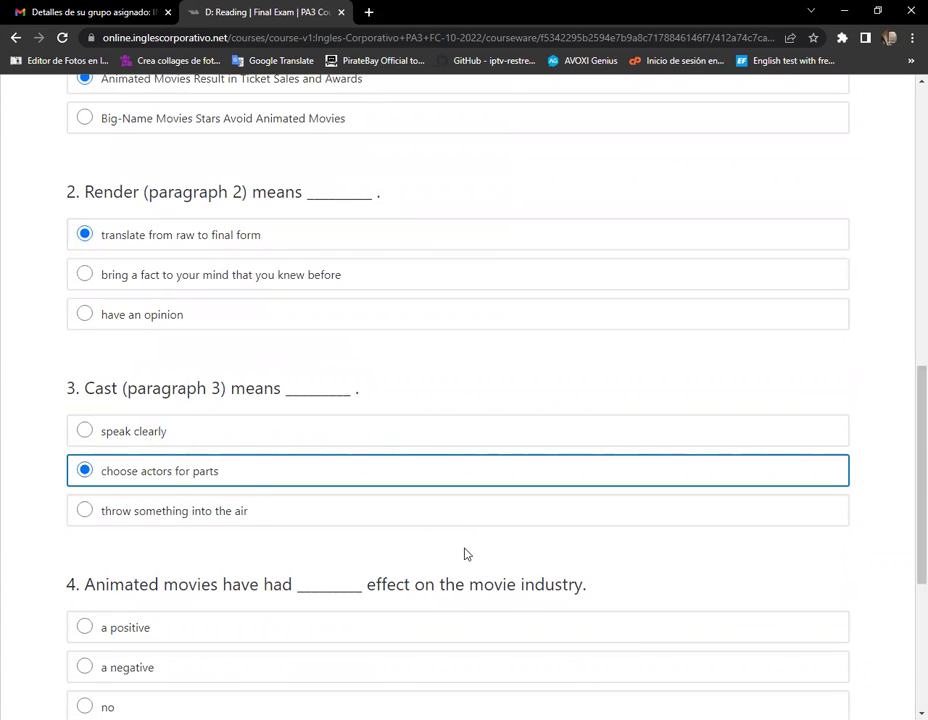
- Answer question 4 with "a positive" and submit the Reading section
scroll(470, 550, "down", 3)
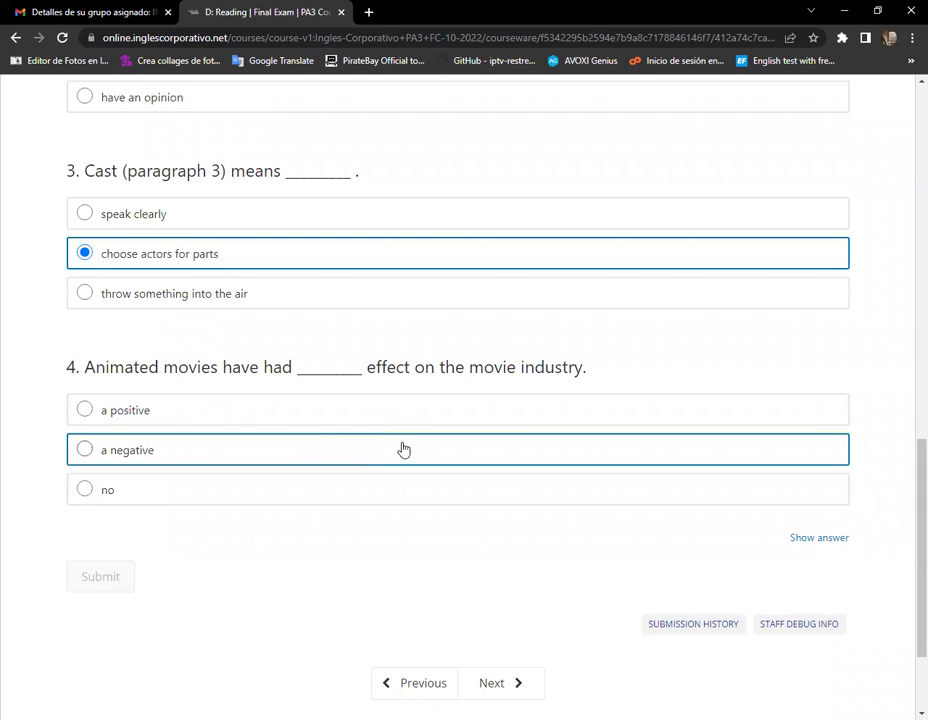
left_click(209, 420)
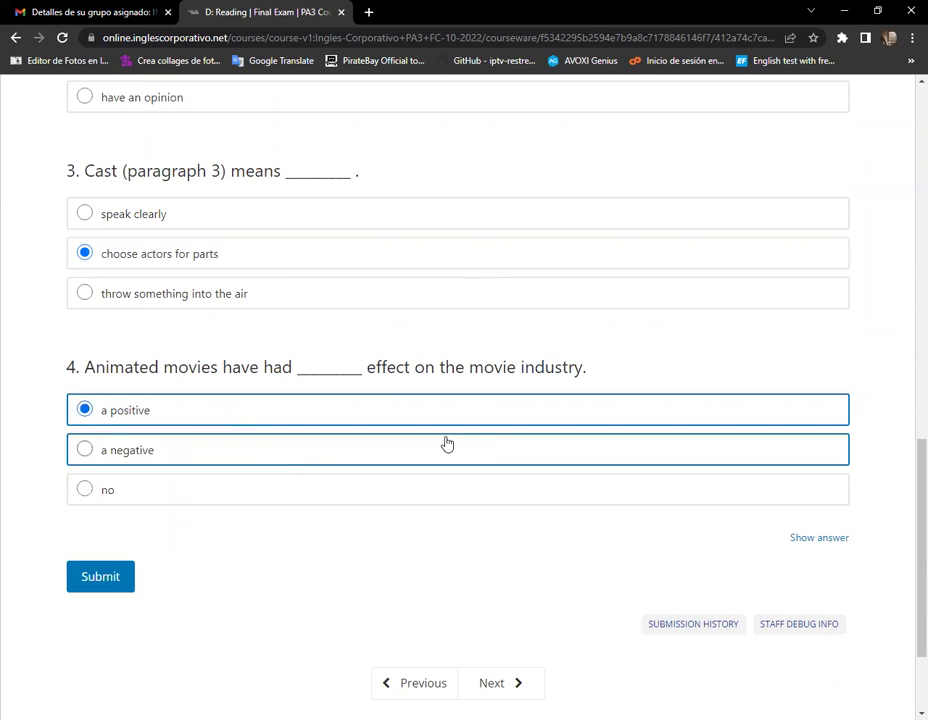
left_click(89, 577)
- Open the Final Exam section B: Write the words and view its Part I instructions
scroll(590, 350, "up", 12)
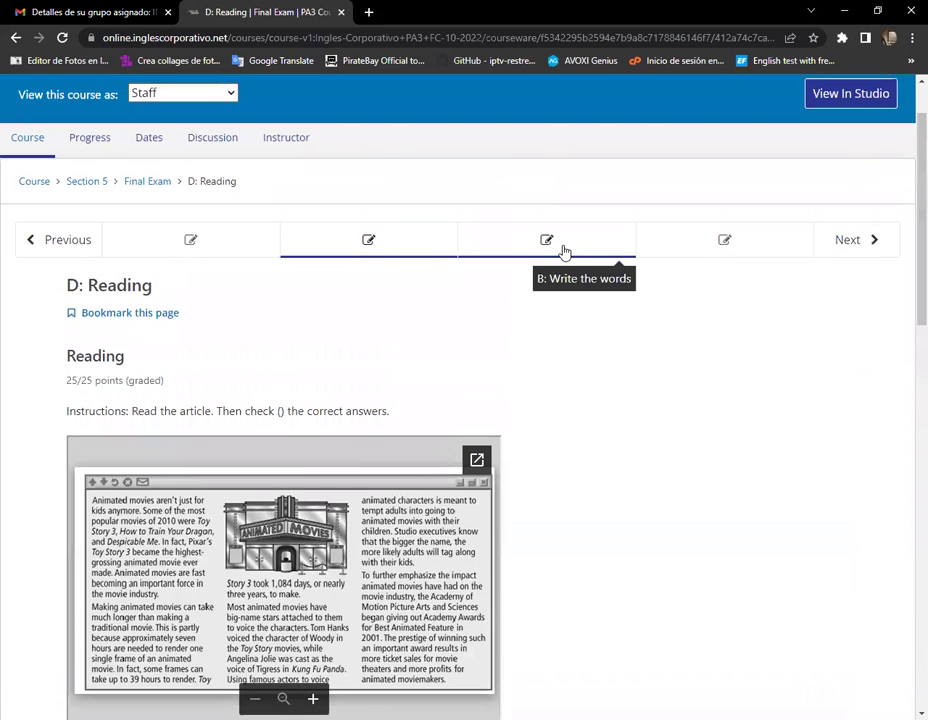
left_click(564, 251)
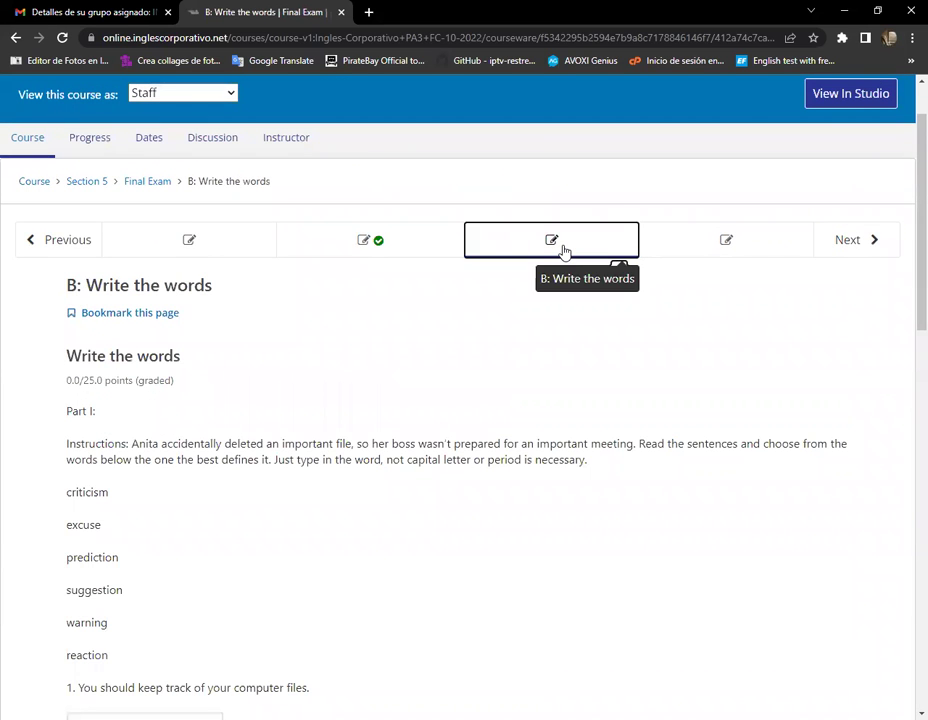
scroll(244, 399, "down", 2)
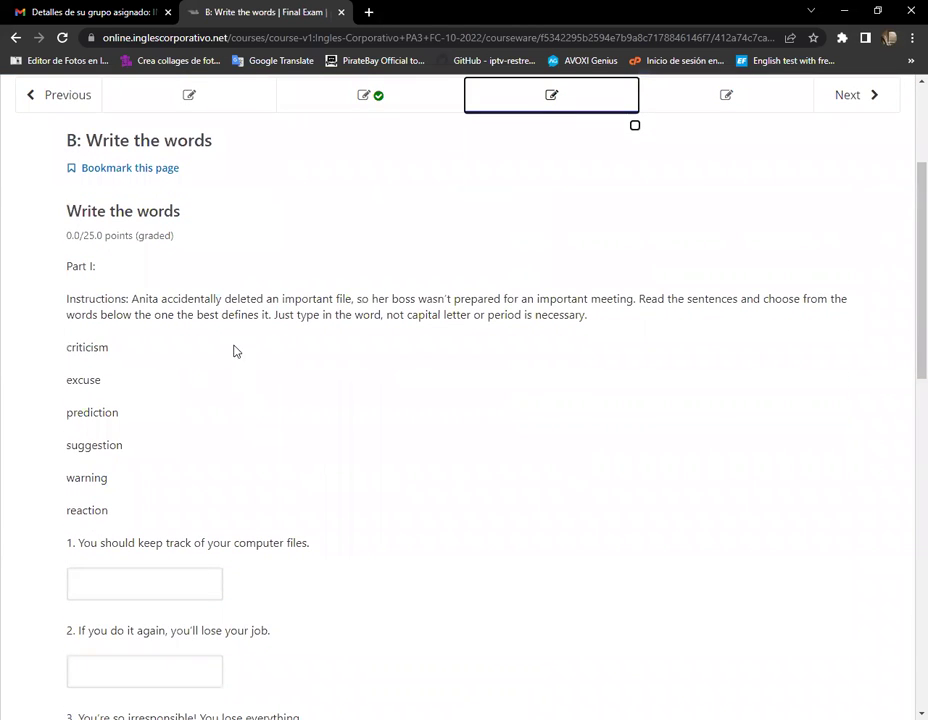
- Copy "suggestion" from the word list into the answer for sentence 1, about keeping track of computer files
scroll(295, 347, "down", 1)
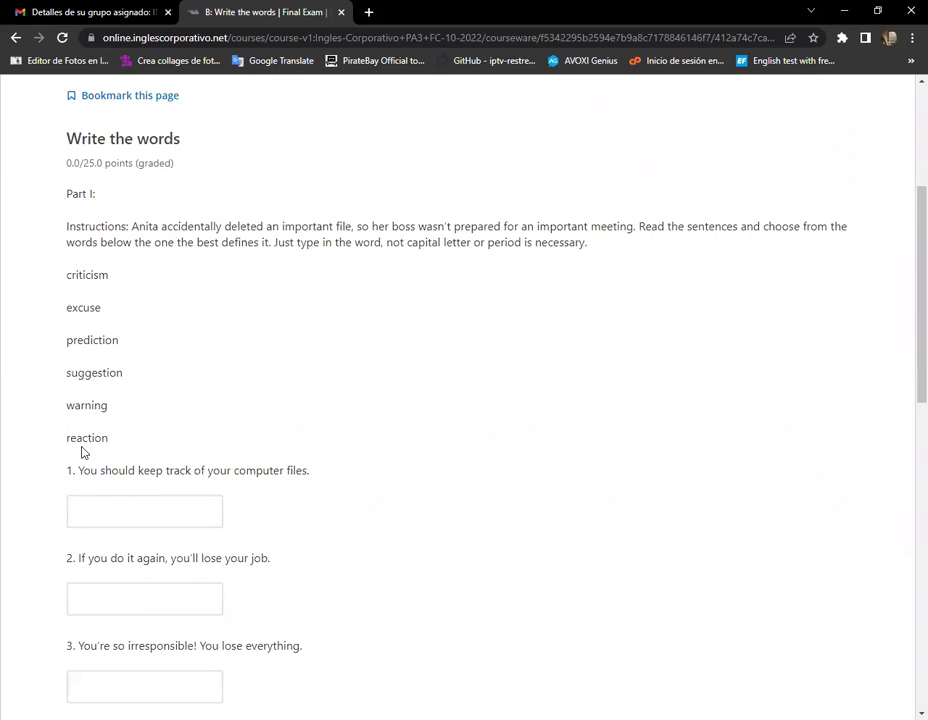
double_click(101, 372)
key("ctrl+c")
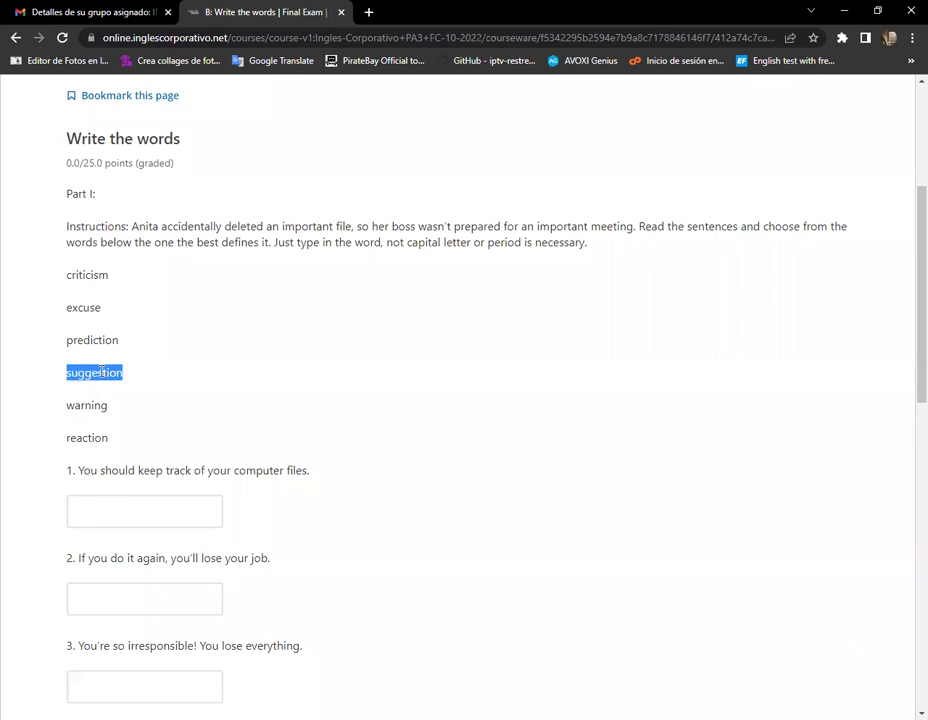
right_click(108, 374)
left_click(140, 383)
right_click(133, 507)
left_click(199, 400)
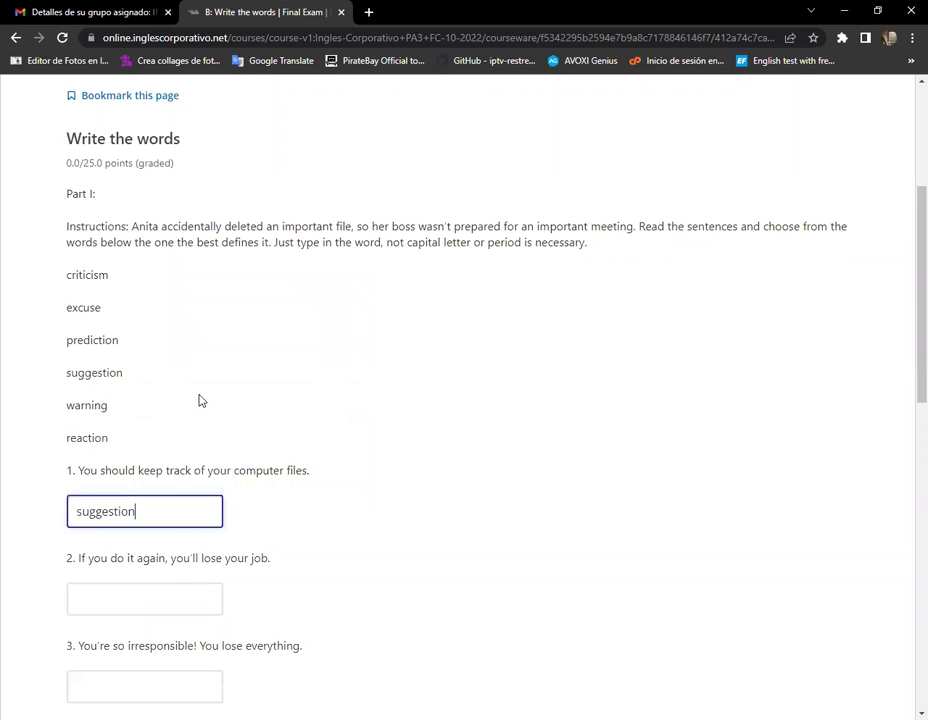
- Copy "warning" from the word list into the answer for sentence 2, about losing the job
scroll(199, 400, "down", 2)
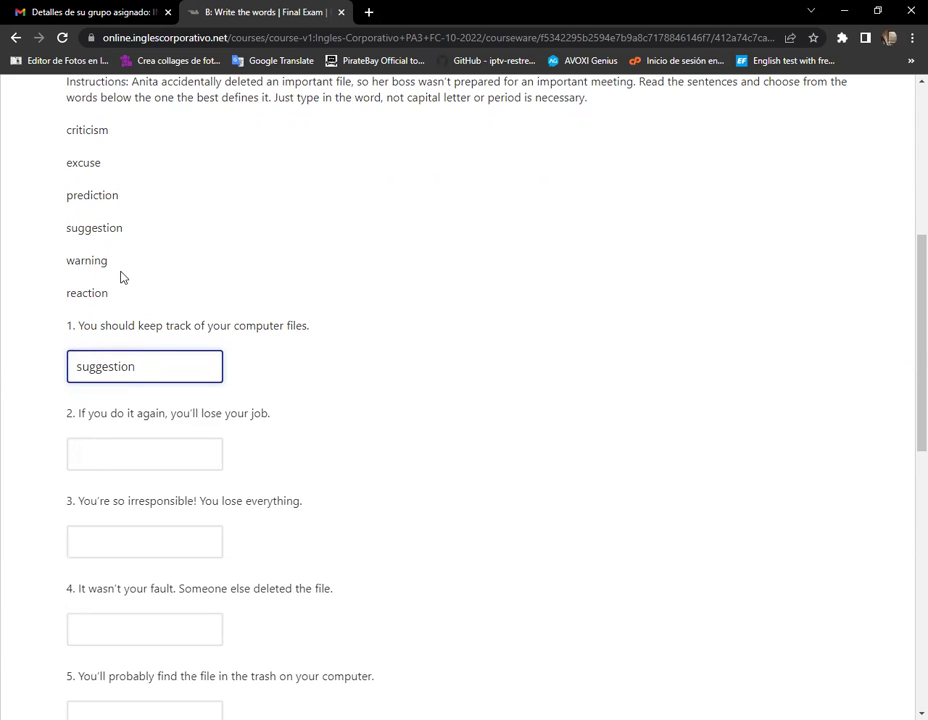
double_click(87, 260)
right_click(87, 260)
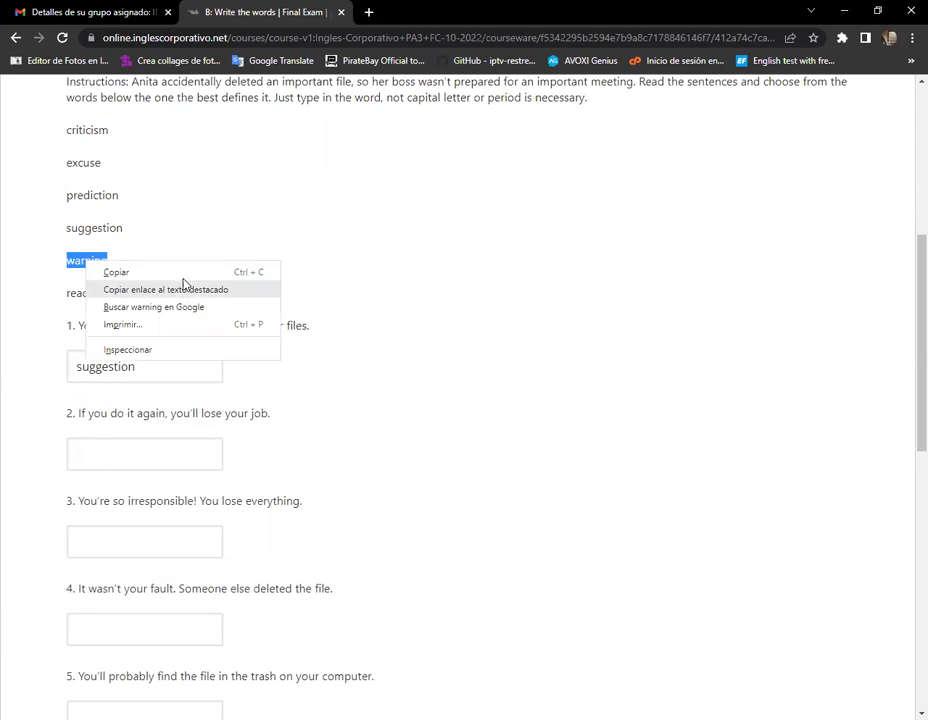
left_click(184, 290)
left_click(158, 451)
right_click(158, 451)
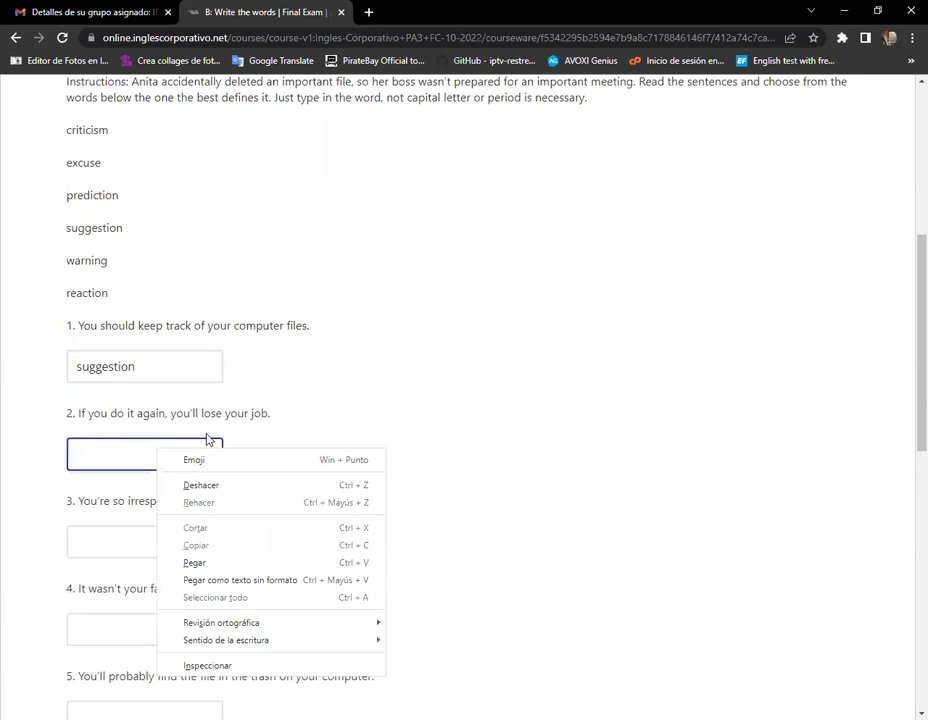
left_click(199, 563)
- Copy "criticism" from the word list into the answer for sentence 3, about being irresponsible
left_click(155, 529)
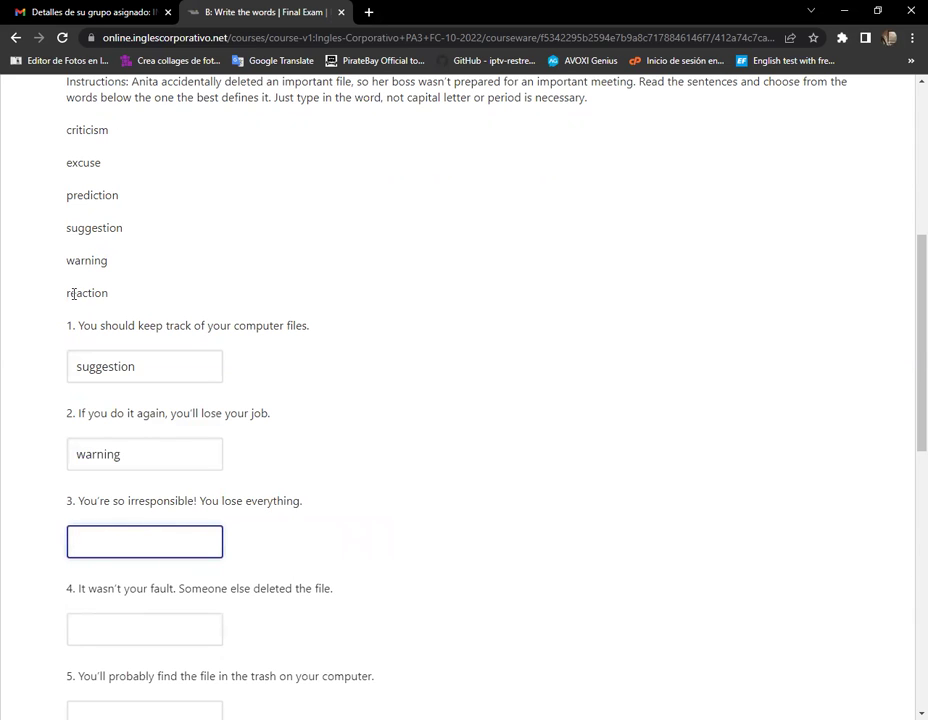
double_click(90, 130)
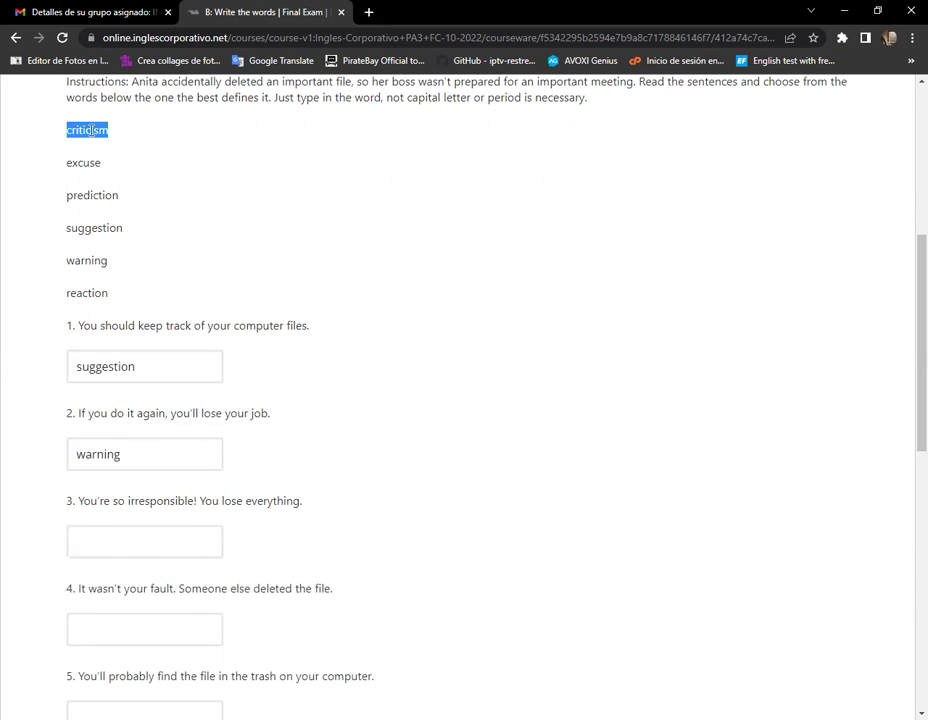
right_click(90, 130)
left_click(147, 152)
left_click(153, 548)
right_click(153, 548)
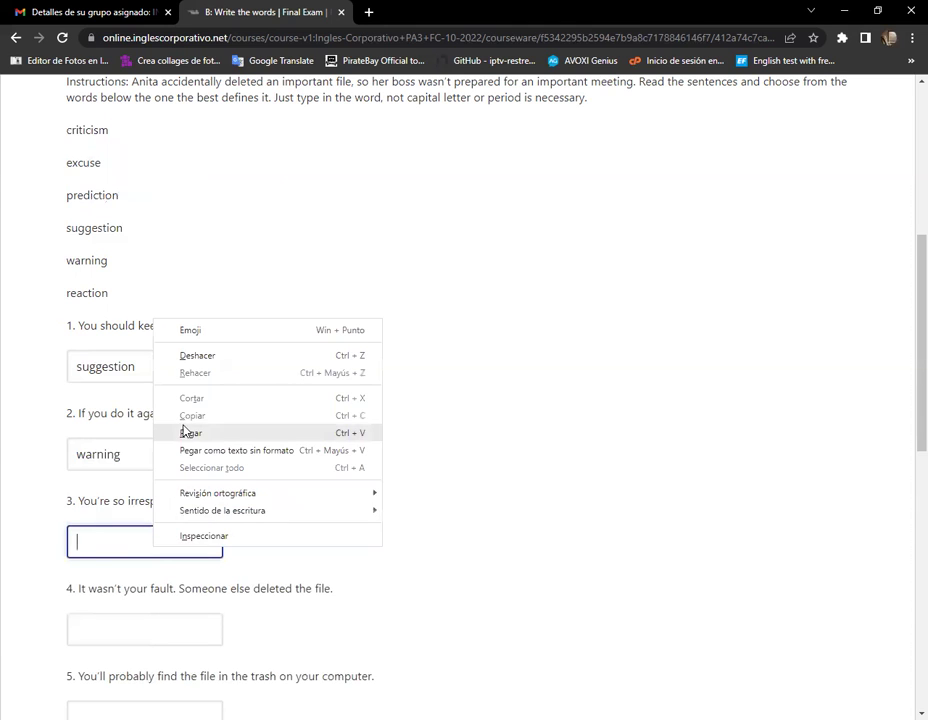
left_click(190, 433)
- Copy "excuse" from the word list into the answer for sentence 4, about someone else deleting the file
scroll(249, 500, "down", 1)
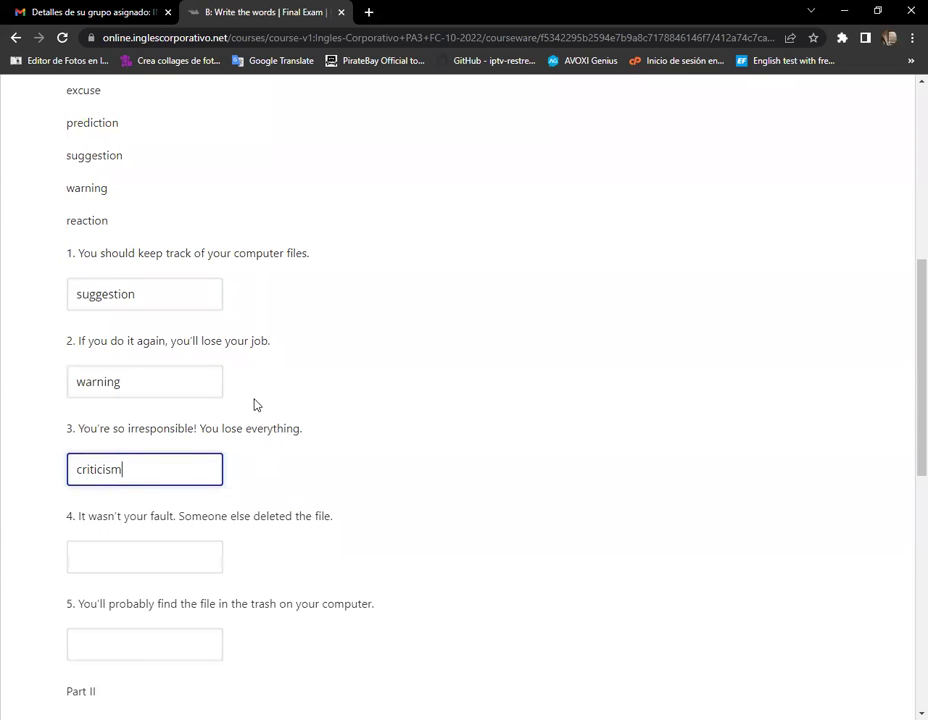
scroll(205, 405, "up", 1)
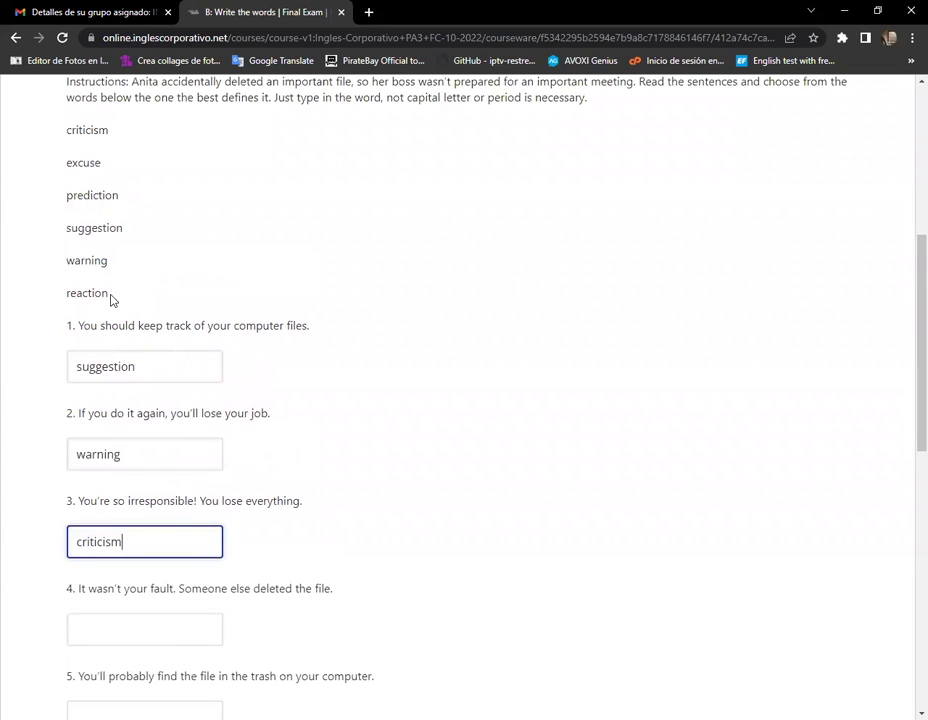
double_click(90, 163)
right_click(90, 163)
left_click(133, 177)
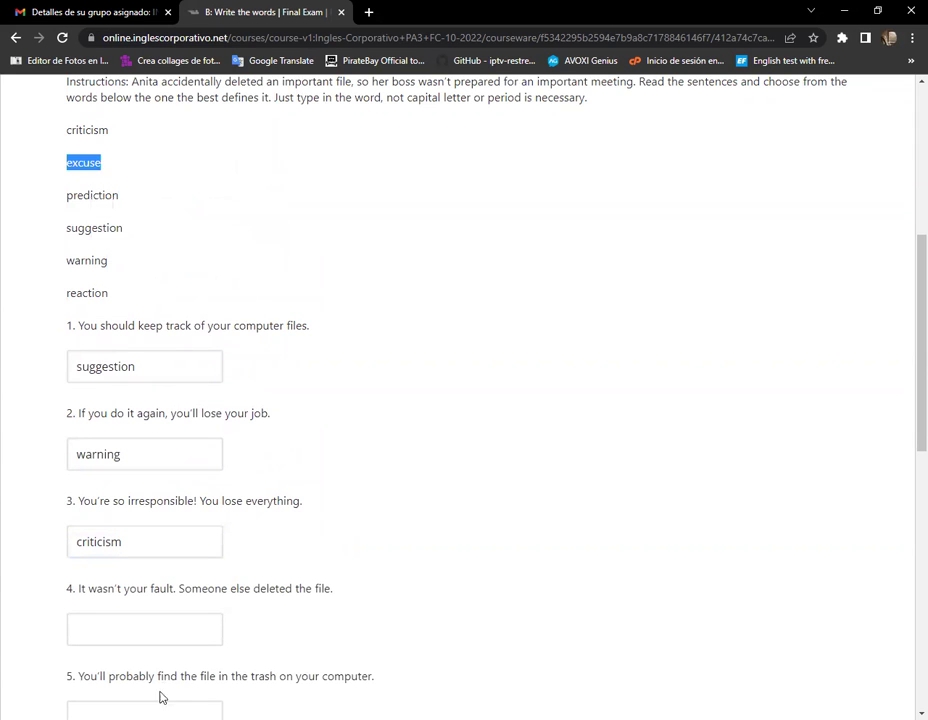
left_click(149, 619)
right_click(149, 619)
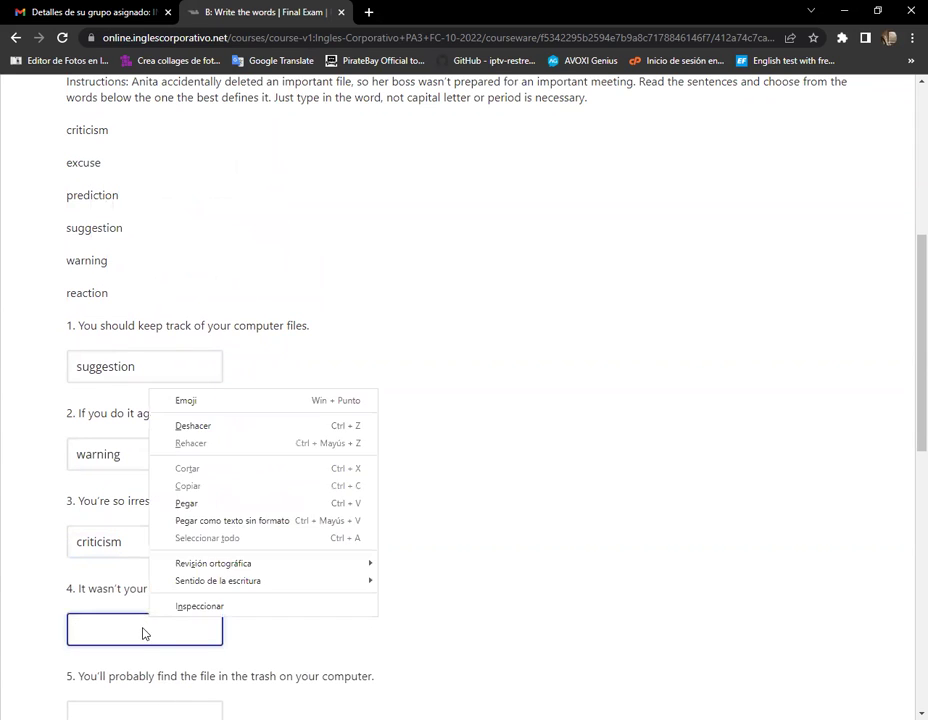
left_click(213, 501)
- Copy "prediction" from the word list into the answer for sentence 5, about finding the file in the trash
scroll(260, 600, "down", 3)
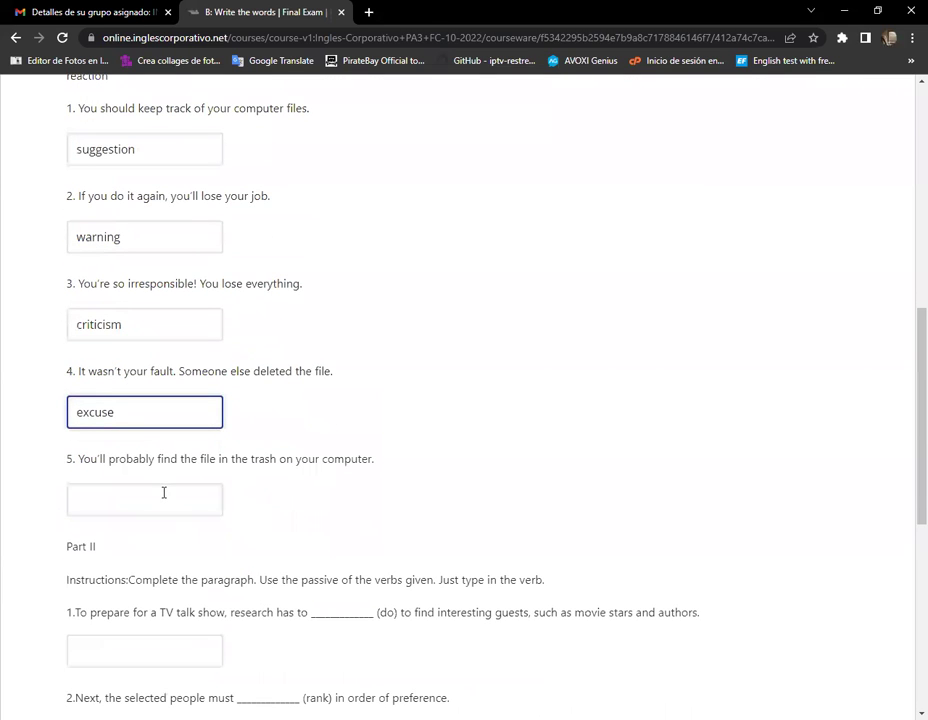
left_click(164, 492)
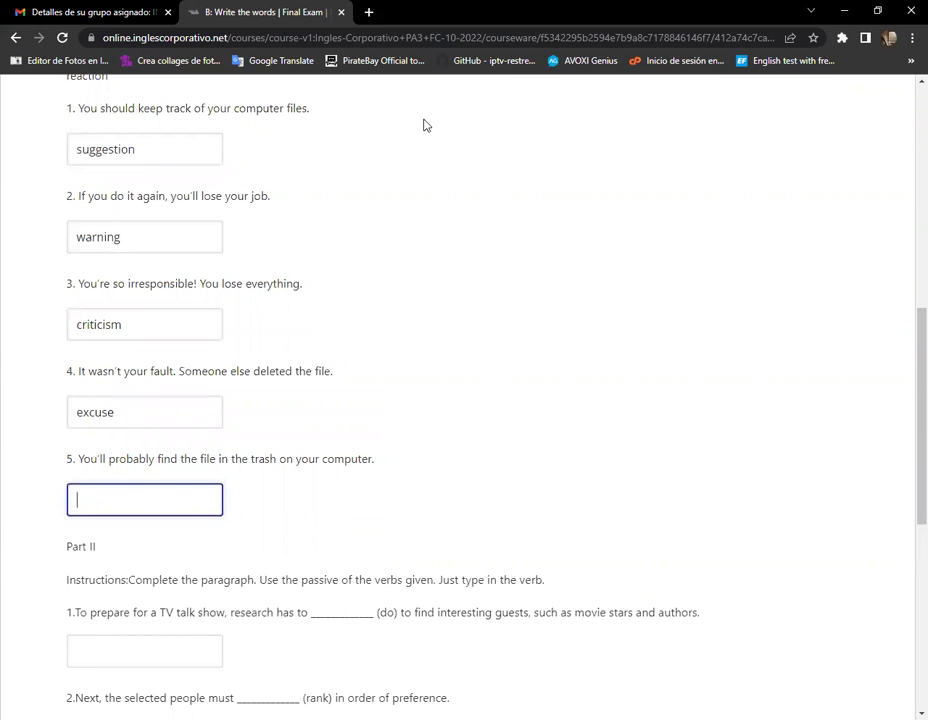
scroll(166, 267, "up", 3)
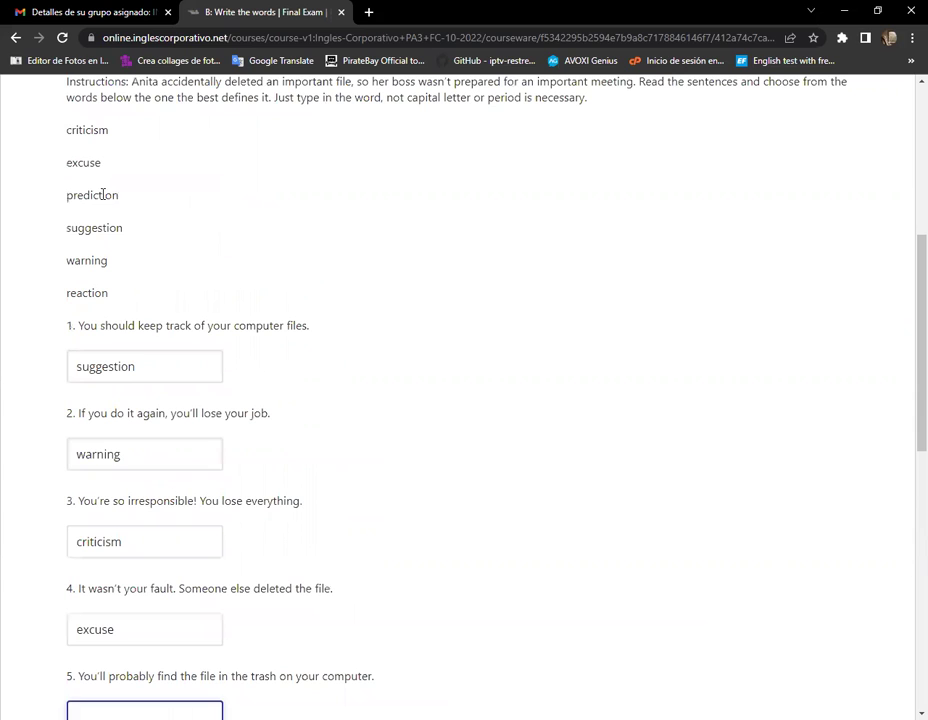
double_click(103, 195)
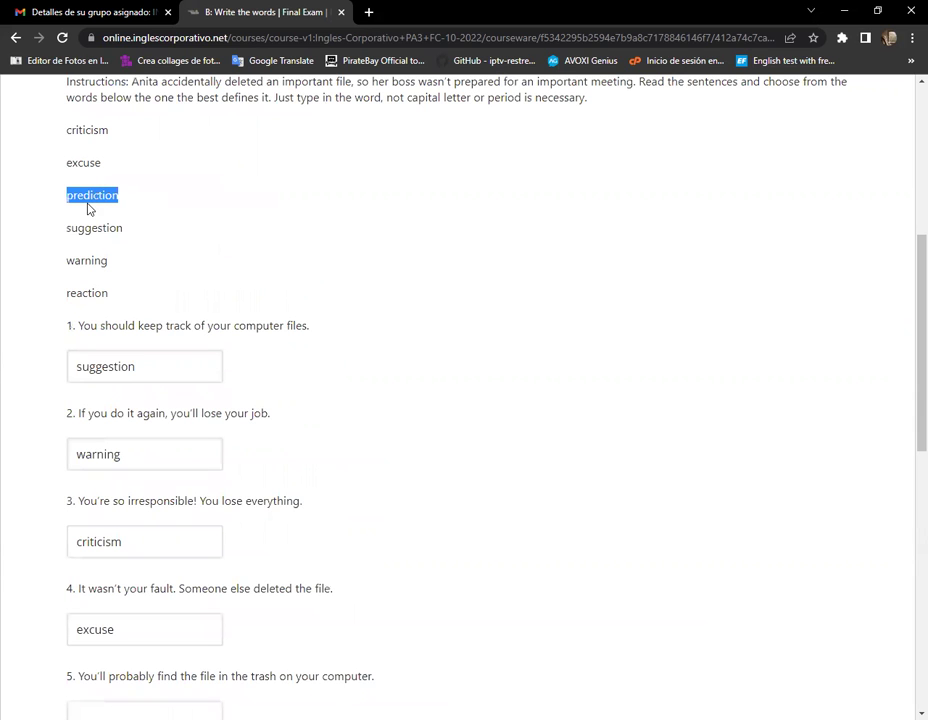
scroll(133, 420, "down", 5)
left_click(133, 360)
key("ctrl+v")
- In Part II, answer sentence 1 with "be done" and sentence 2 with "be ranked"
scroll(170, 431, "down", 3)
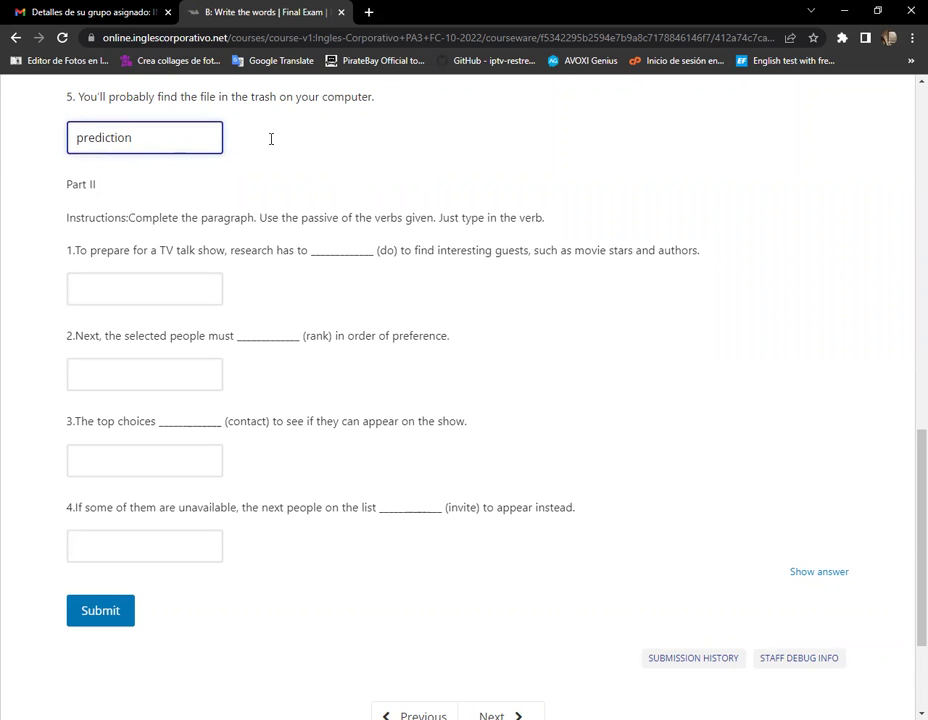
left_click(174, 300)
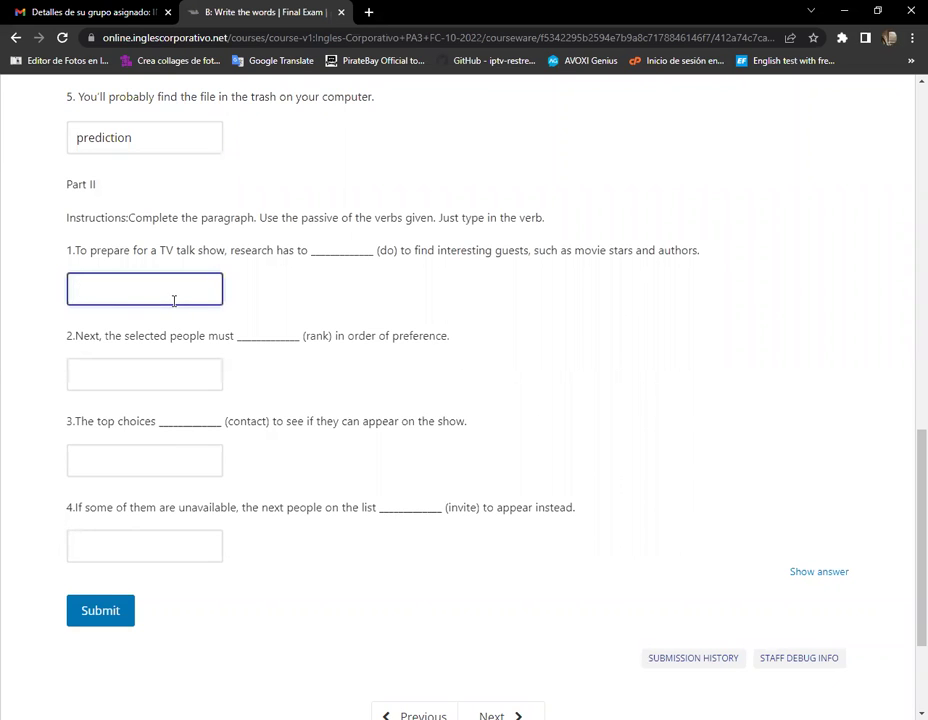
type("be done")
left_click(193, 388)
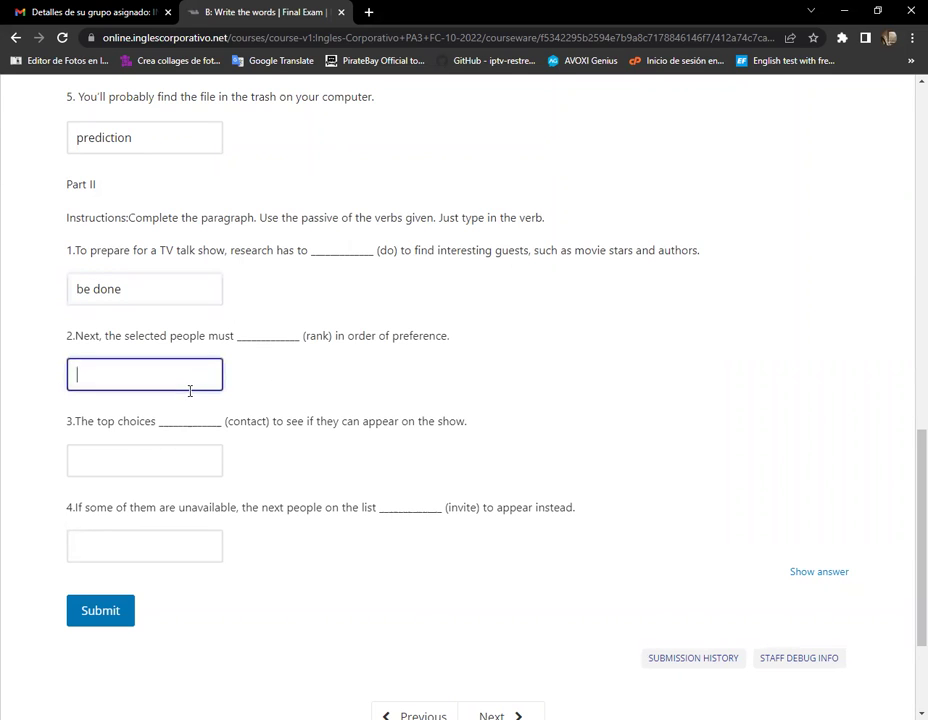
type("be ranked")
- In Part II, answer sentence 3 with "are contacted" and sentence 4 with "are invited"
left_click(151, 466)
type("are")
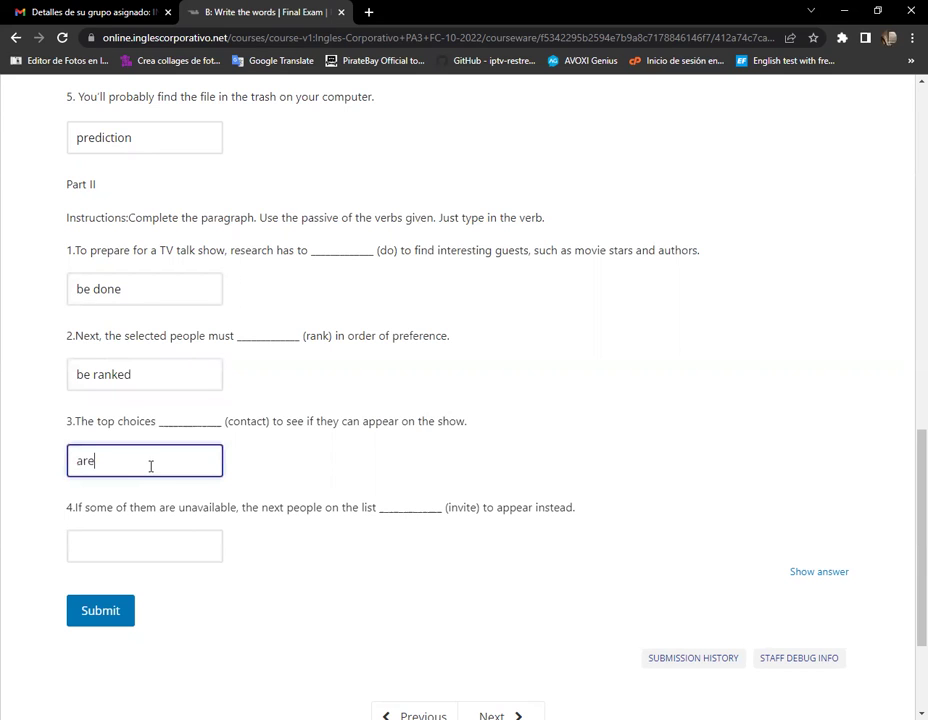
type(" contacted")
left_click(103, 537)
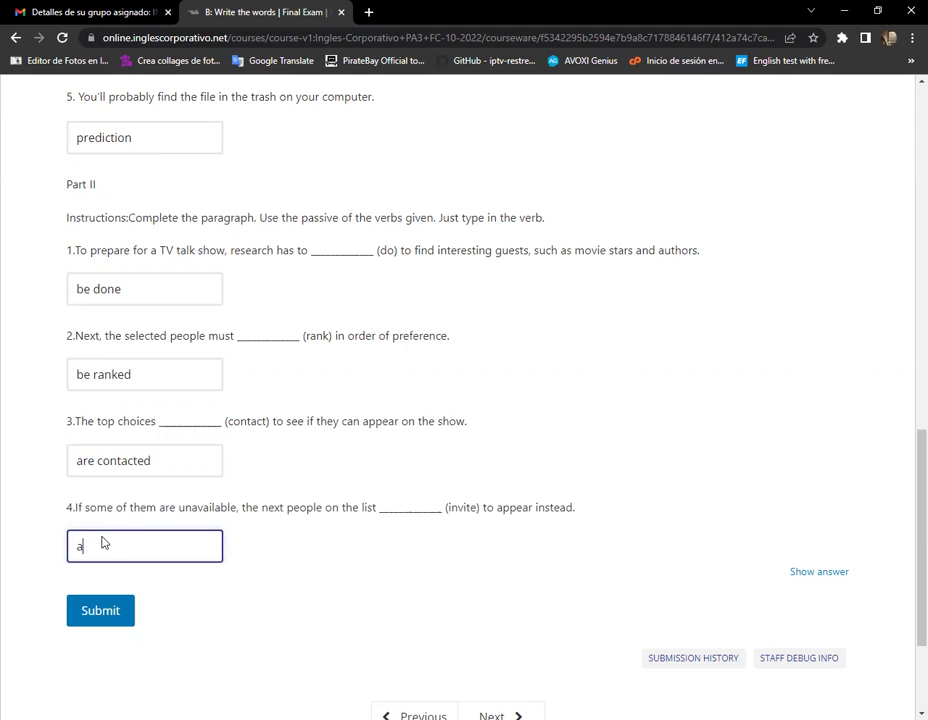
type("are invited")
- Submit the Write the words answers and open the exam's Join the sentences section
left_click(74, 610)
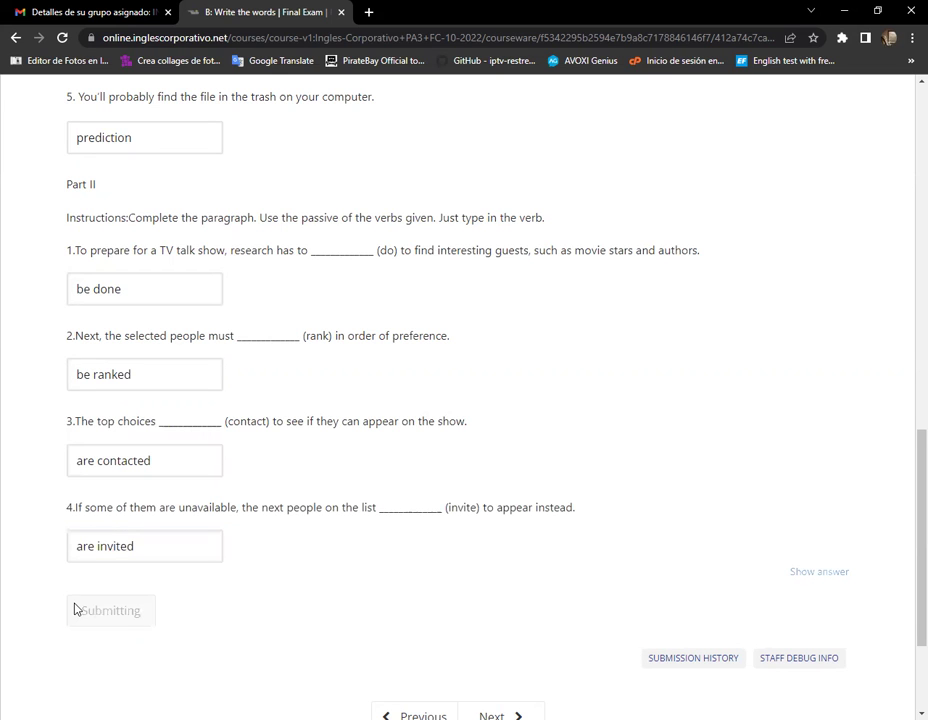
scroll(398, 487, "up", 6)
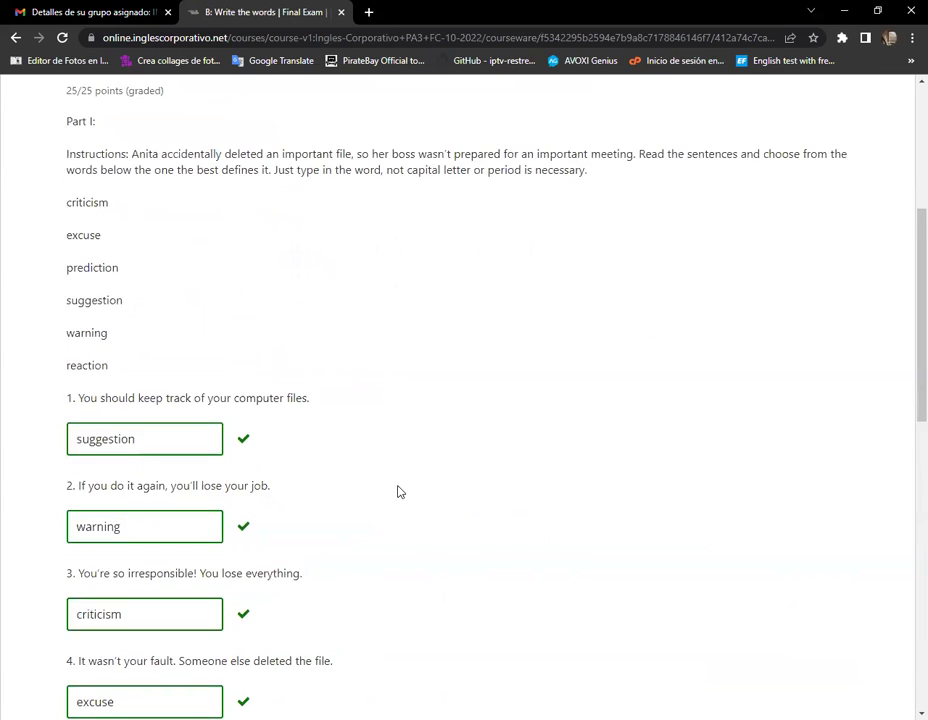
scroll(398, 491, "up", 3)
left_click(766, 320)
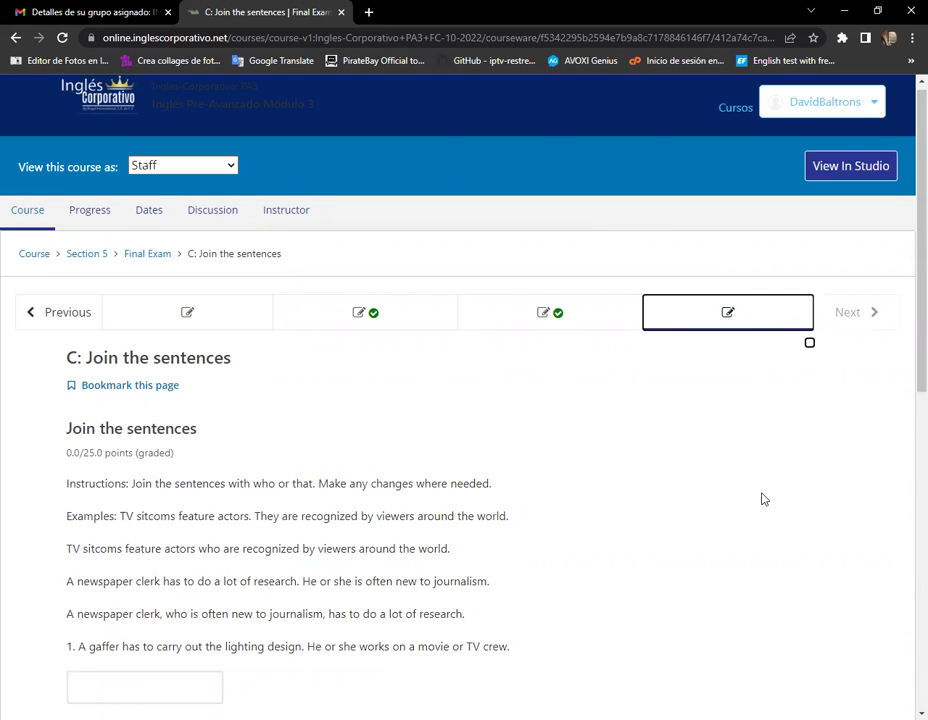
- Enter "who works" as the answer for sentence 1, about the gaffer
scroll(260, 490, "down", 2)
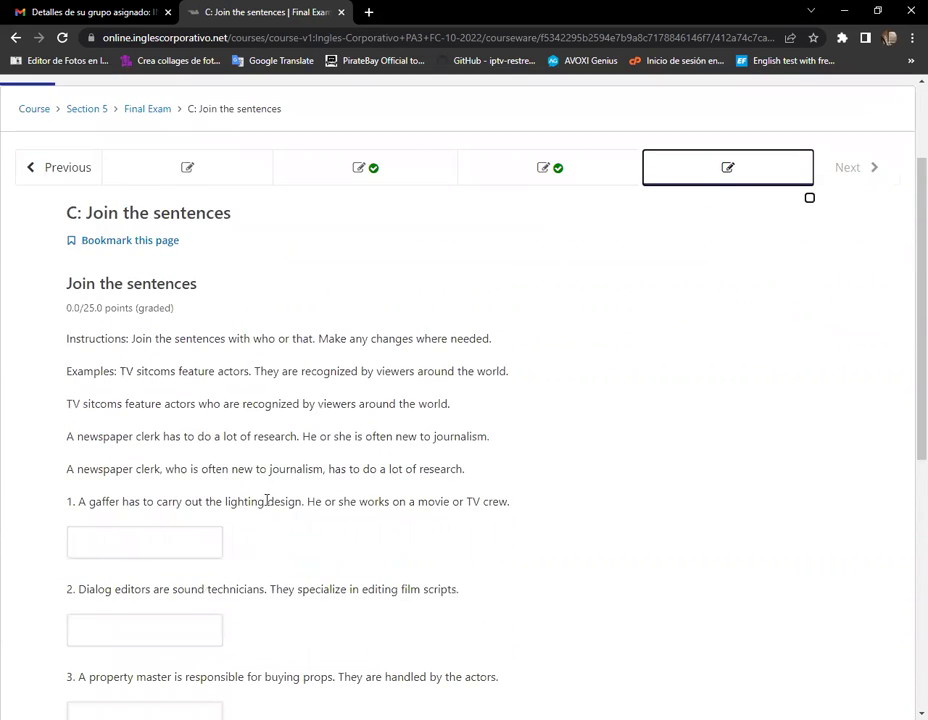
scroll(266, 500, "down", 2)
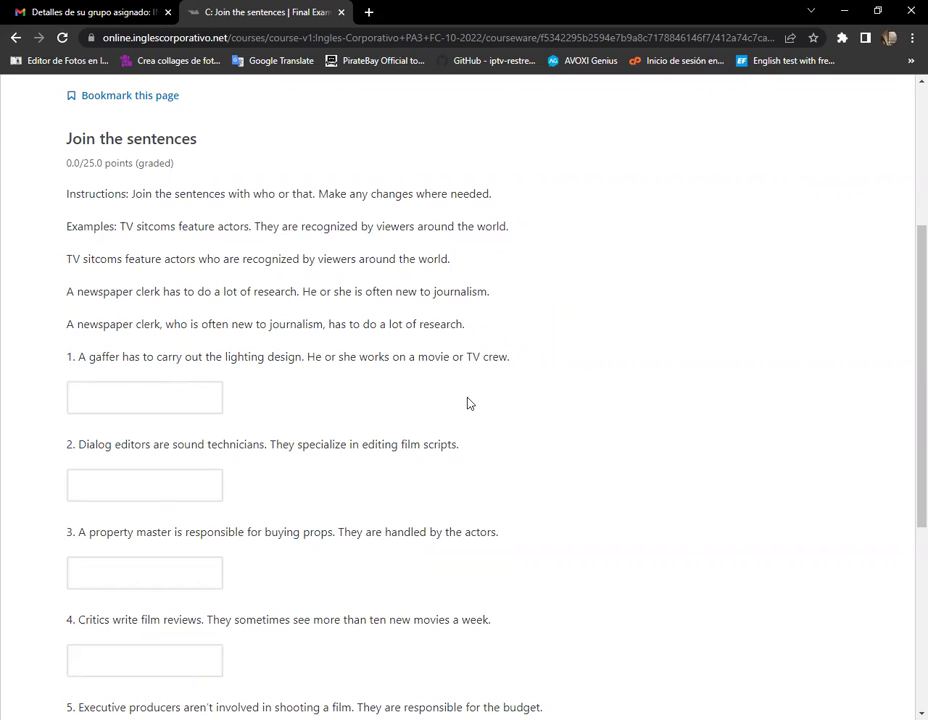
left_click(209, 398)
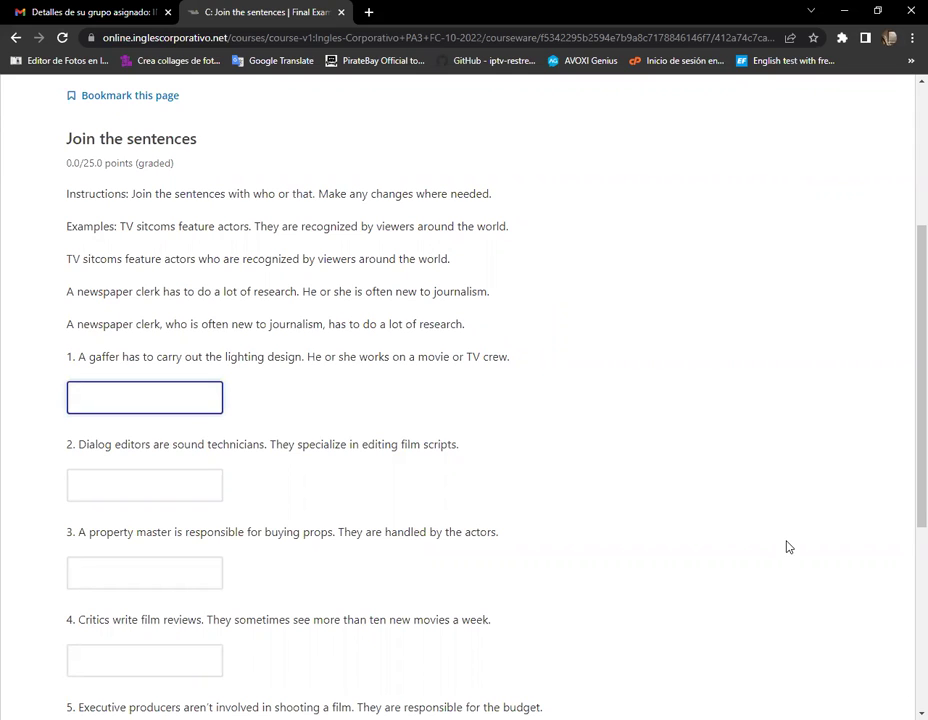
type("who worksd")
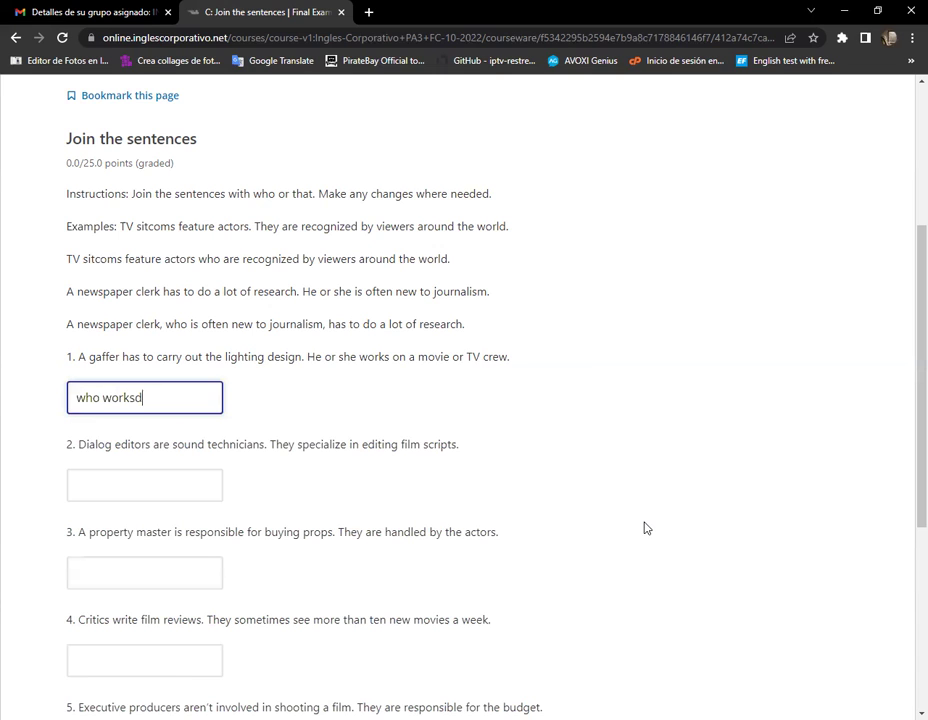
key("BackSpace")
- Reveal the correct answers for the Join the sentences exercise
scroll(508, 454, "down", 1)
scroll(508, 454, "down", 1)
left_click(101, 410)
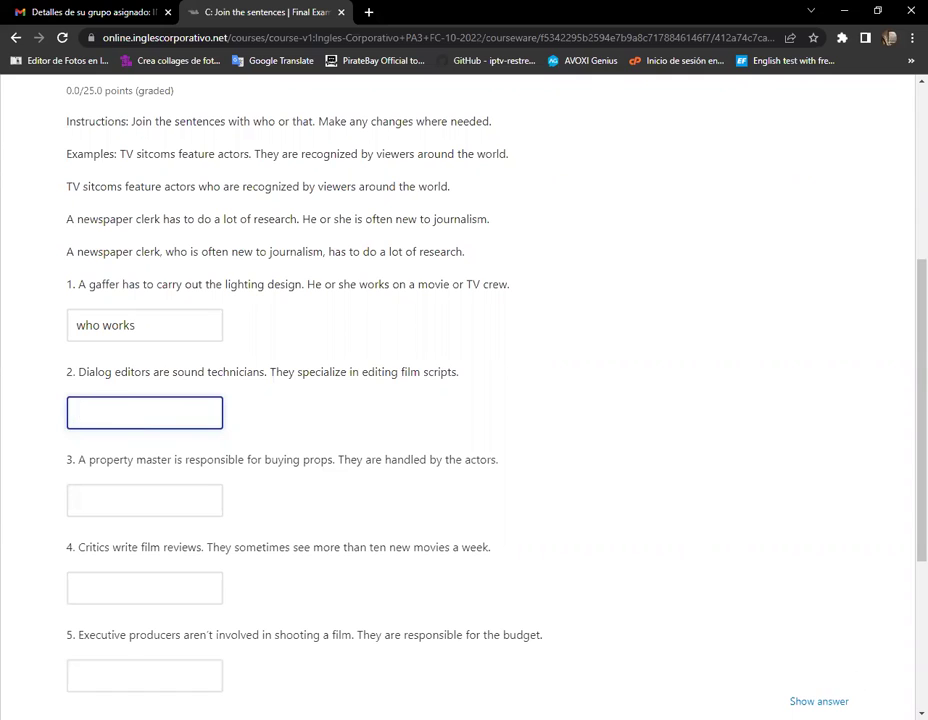
left_click(819, 701)
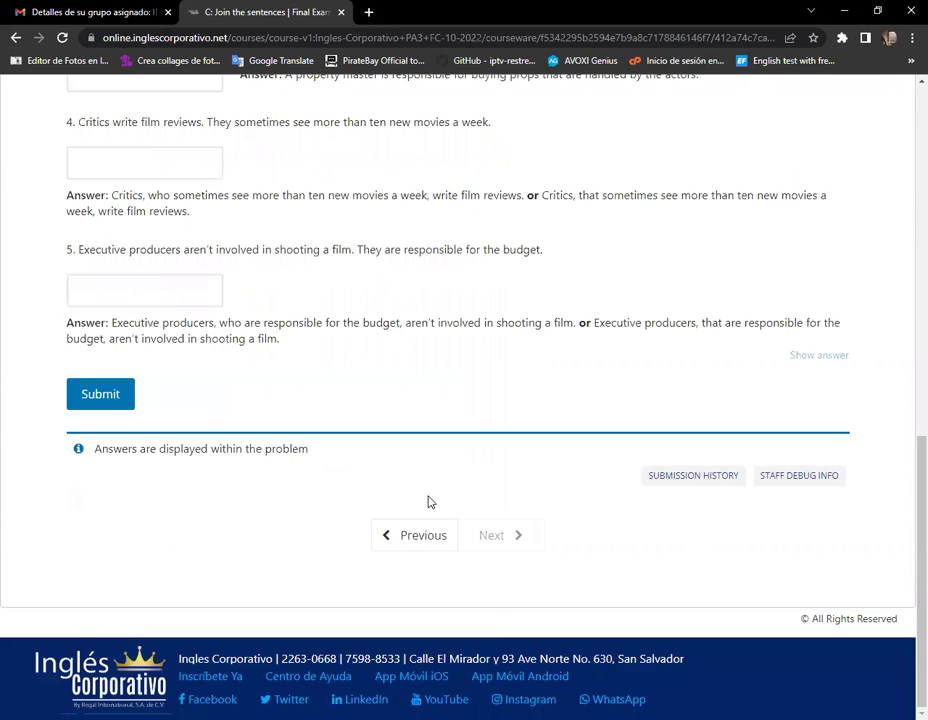
- Review the revealed answers, highlighting "who specialize in editing film scripts" in the answer for sentence 2
scroll(431, 501, "up", 10)
scroll(501, 493, "down", 3)
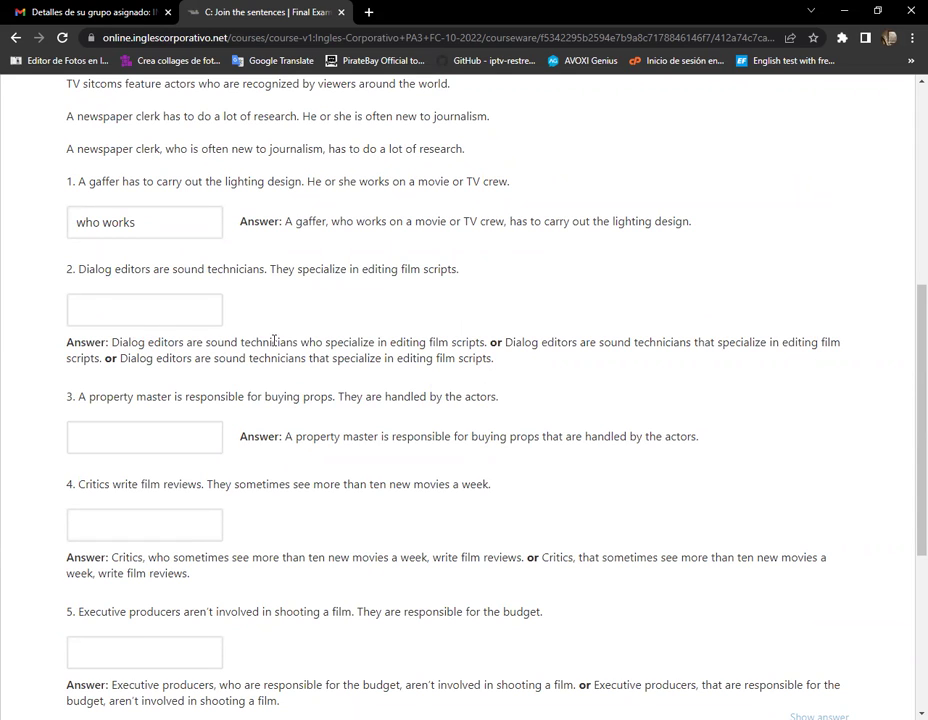
left_click_drag(301, 342, 486, 344)
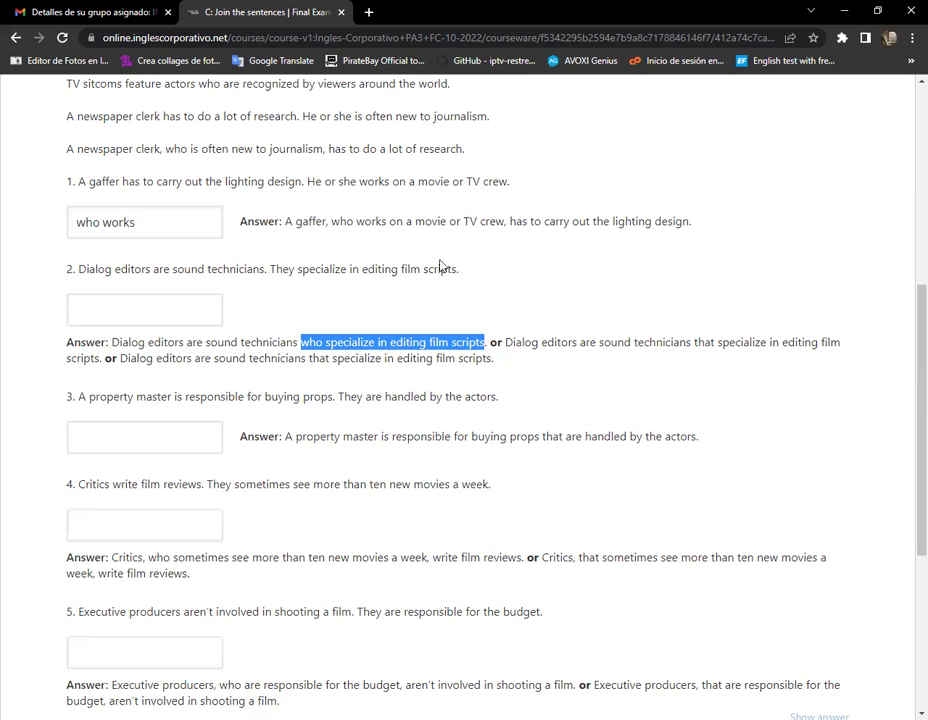
scroll(277, 389, "down", 1)
scroll(277, 389, "down", 2)
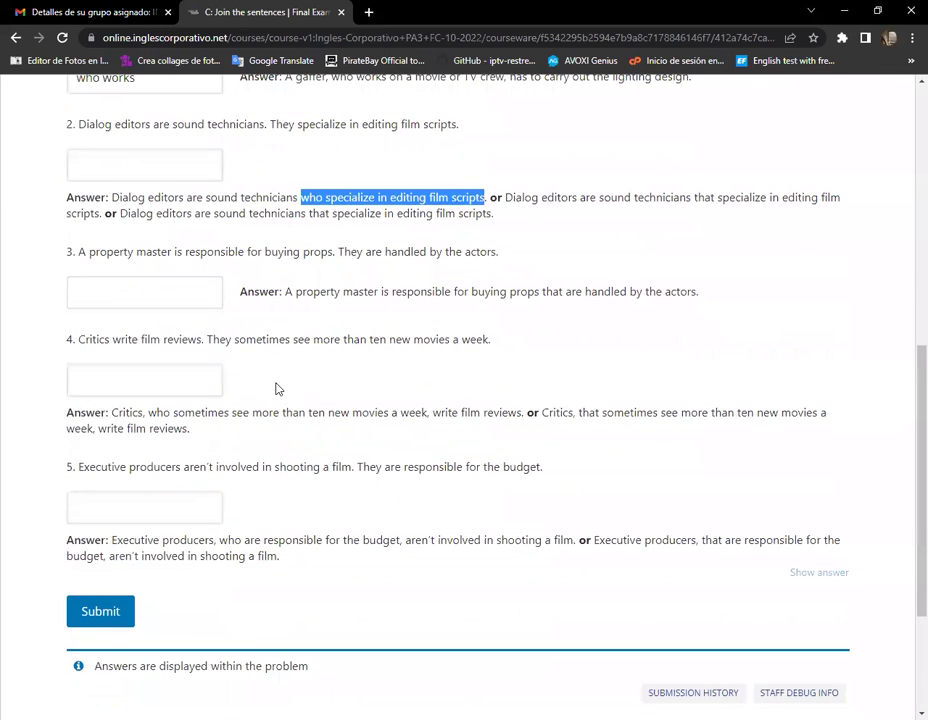